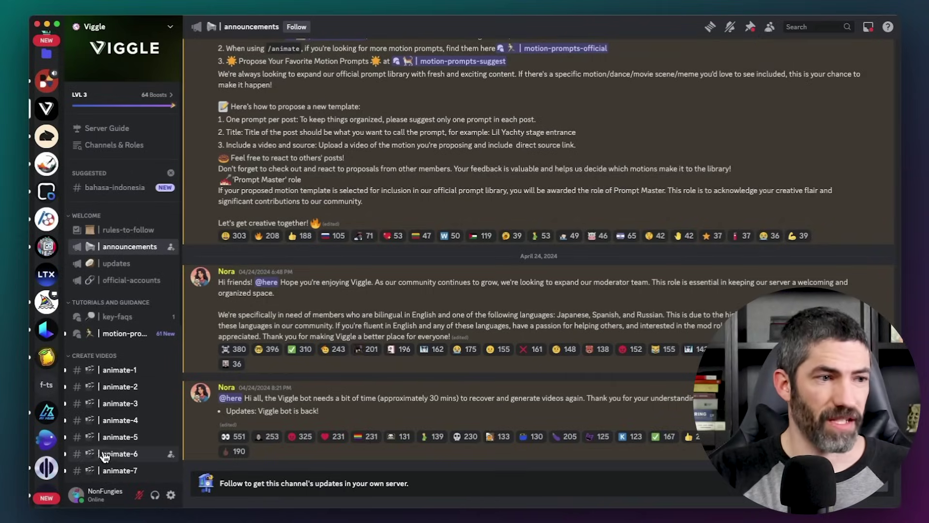
In #animate-6, compose a Viggle /animate command with A-Pose.png attached as the character image.
{"action": "left_click", "coordinate": [116, 453]}
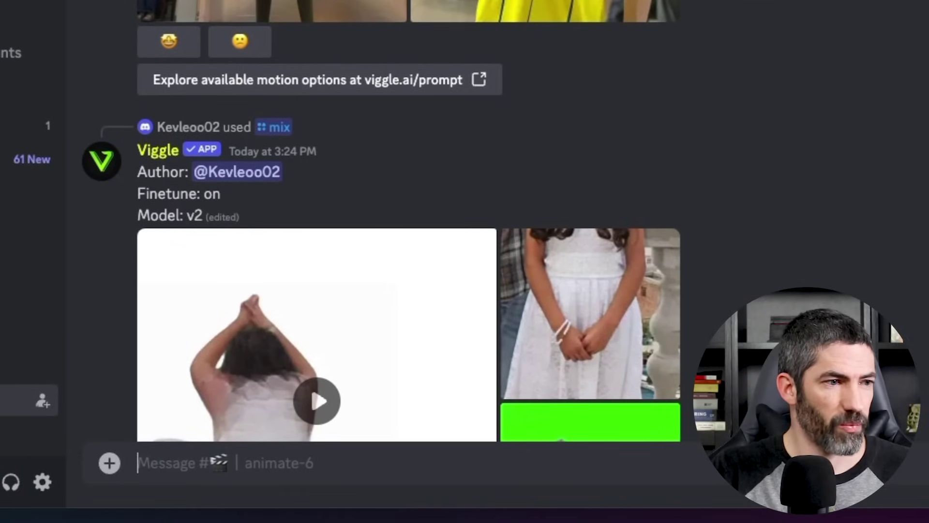
{"action": "type", "text": "/animate"}
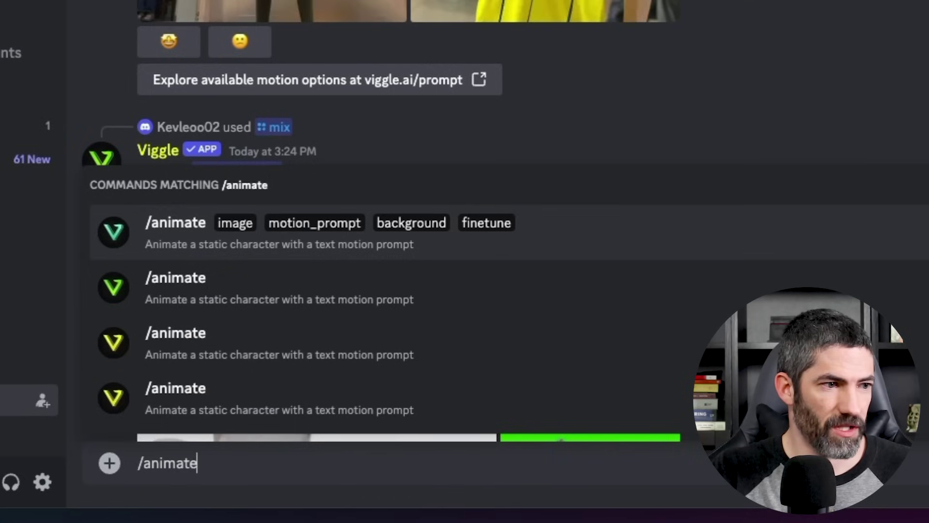
{"action": "left_click", "coordinate": [310, 237]}
{"action": "left_click_drag", "start_coordinate": [690, 310], "coordinate": [247, 387]}
{"action": "left_click", "coordinate": [479, 478]}
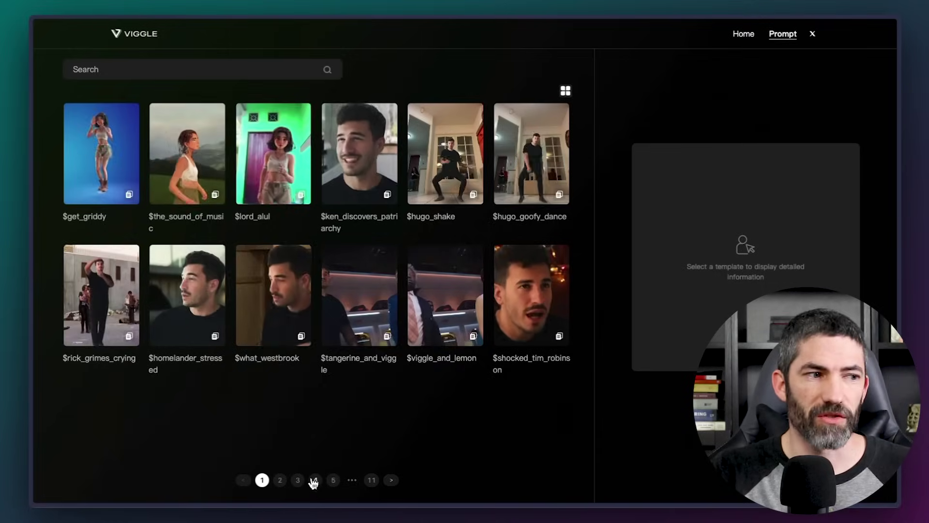
Browse Viggle's motion template pages and copy the $hugo_goofy_dance prompt.
{"action": "left_click", "coordinate": [307, 480]}
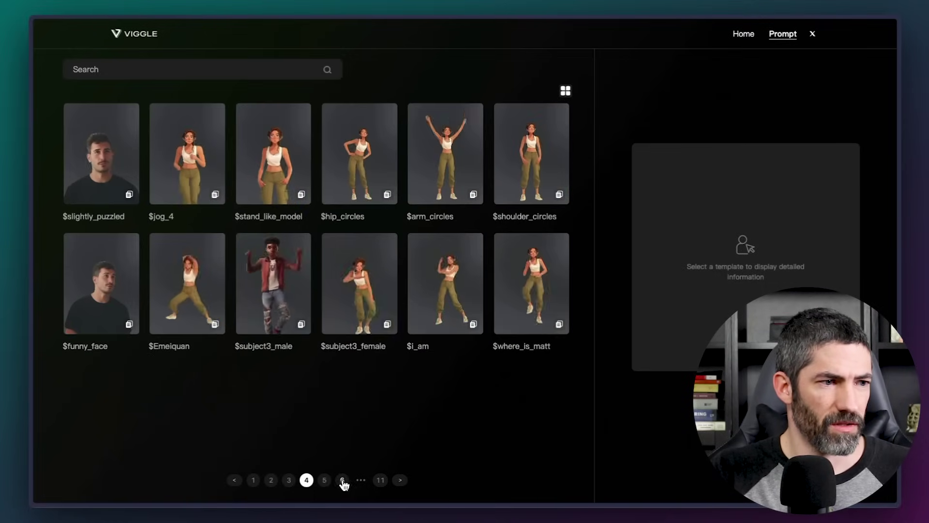
{"action": "left_click", "coordinate": [342, 479]}
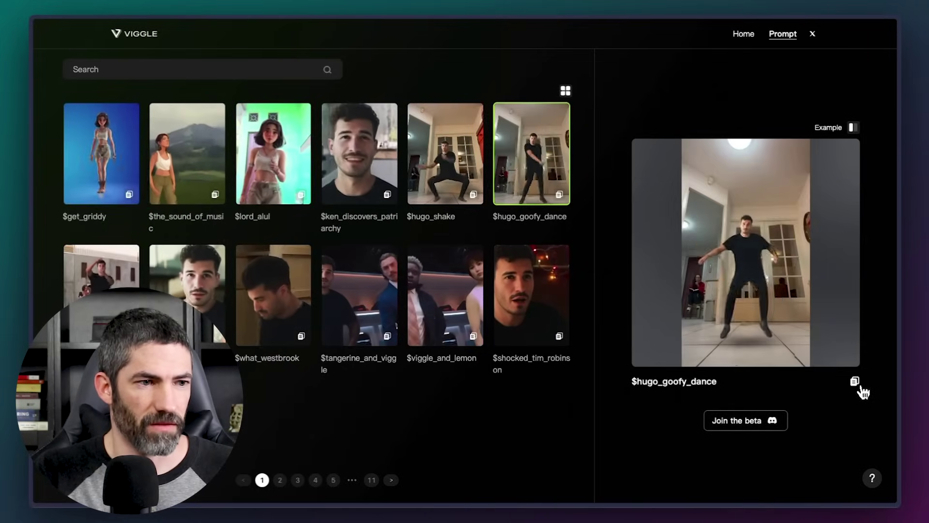
{"action": "left_click", "coordinate": [855, 383]}
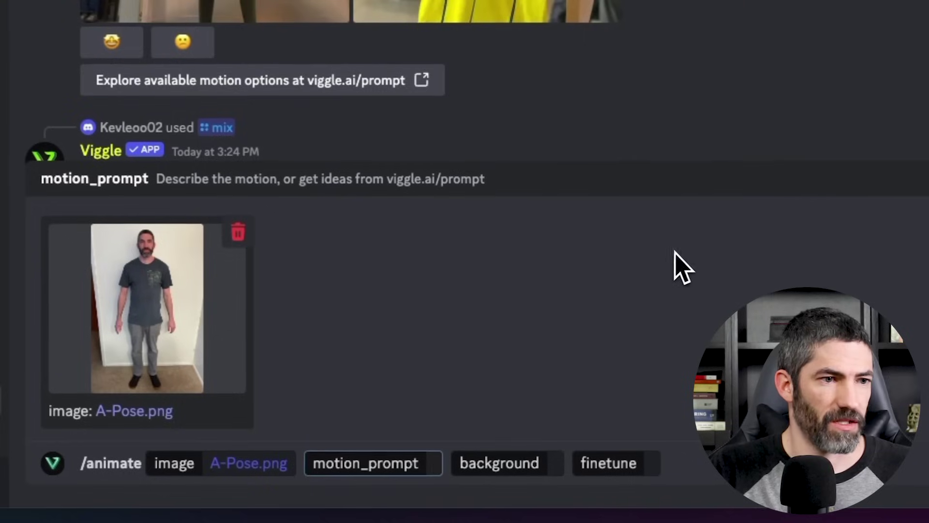
Paste $hugo_goofy_dance as the motion prompt, set background to From template and finetune On.
{"action": "key", "text": "super+v"}
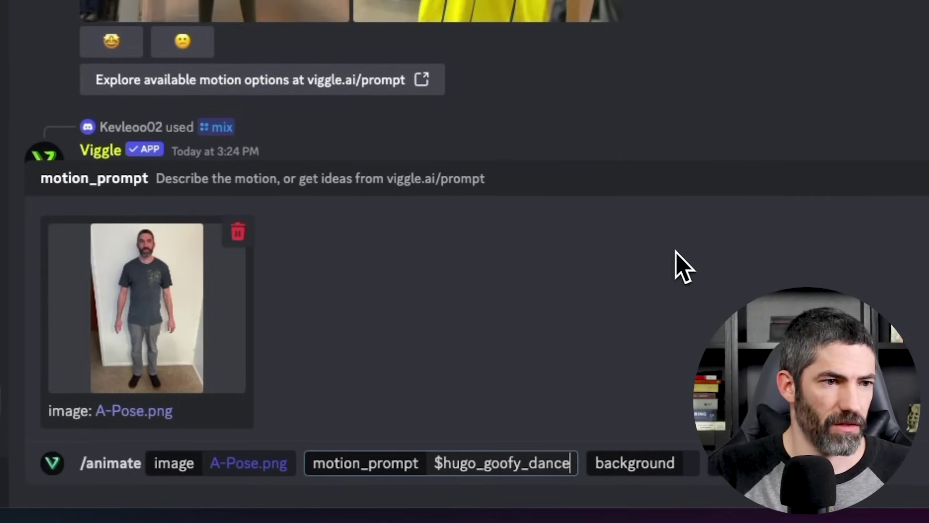
{"action": "left_click", "coordinate": [685, 462]}
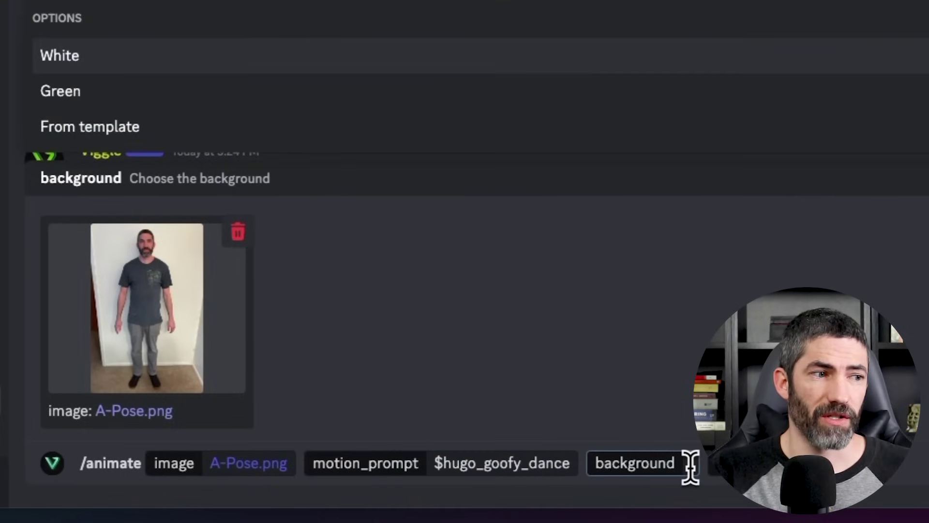
{"action": "left_click", "coordinate": [116, 128]}
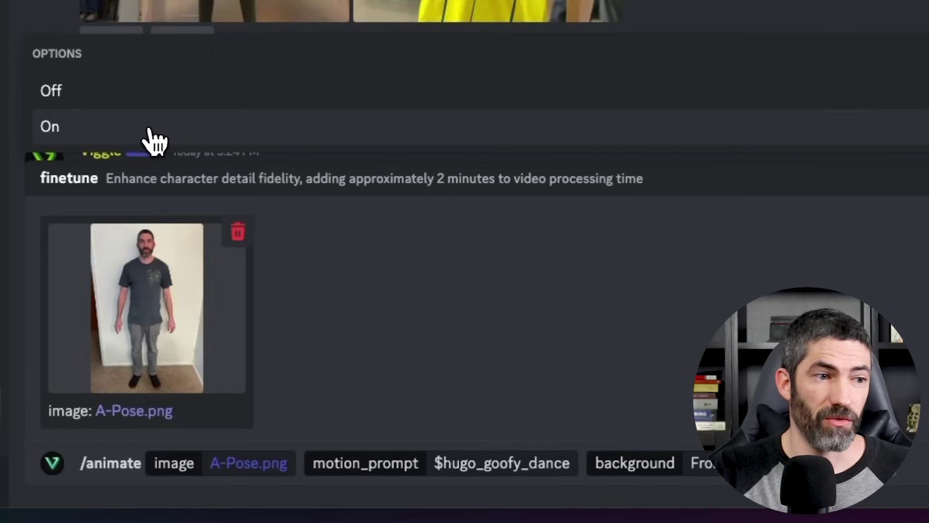
{"action": "left_click", "coordinate": [154, 133]}
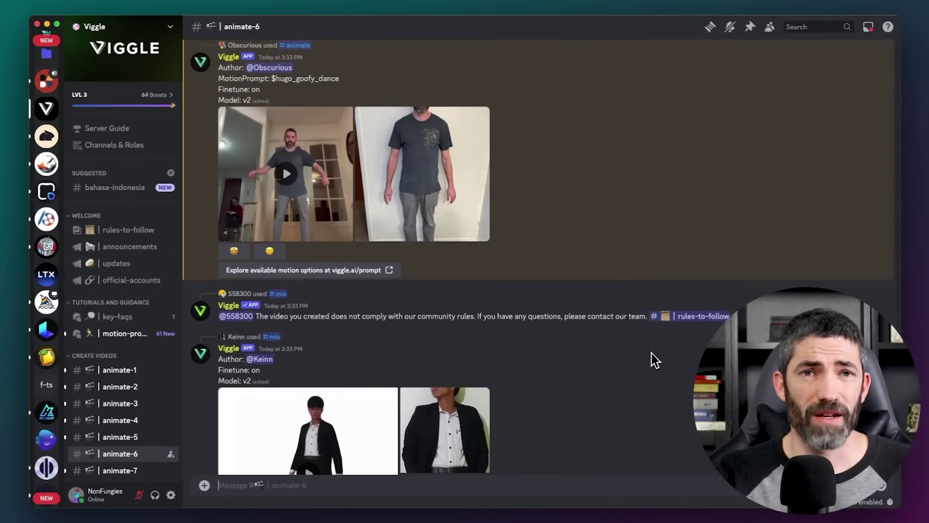
Watch a generated Viggle result video in the enlarged view.
{"action": "scroll", "coordinate": [436, 291], "scroll_direction": "up", "scroll_amount": 3}
{"action": "left_click", "coordinate": [300, 303]}
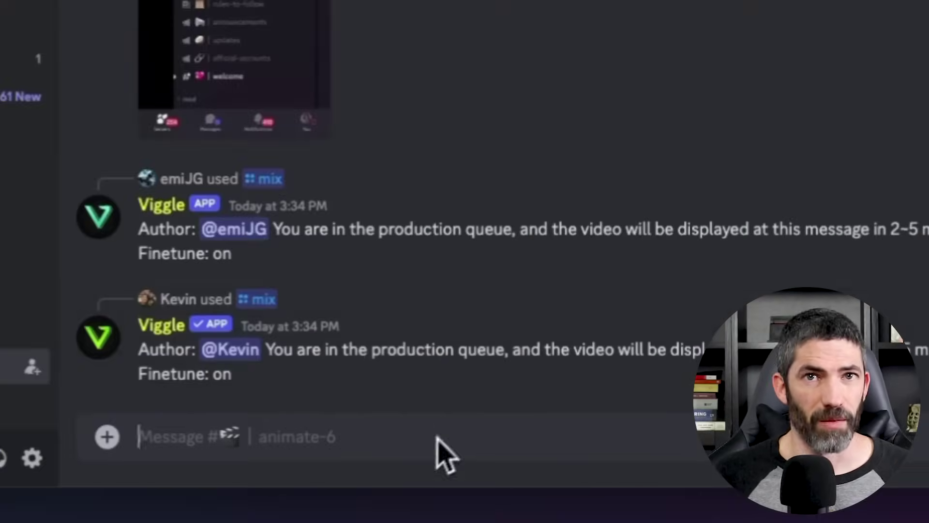
Start a Viggle /mix with A-Pose.png attached and preview the ballet reference clip.
{"action": "type", "text": "/mix"}
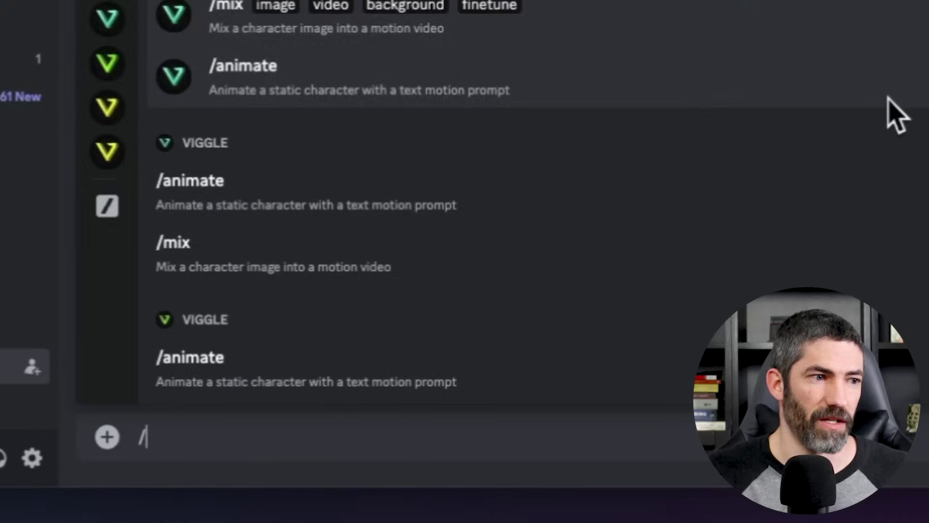
{"action": "left_click", "coordinate": [675, 167]}
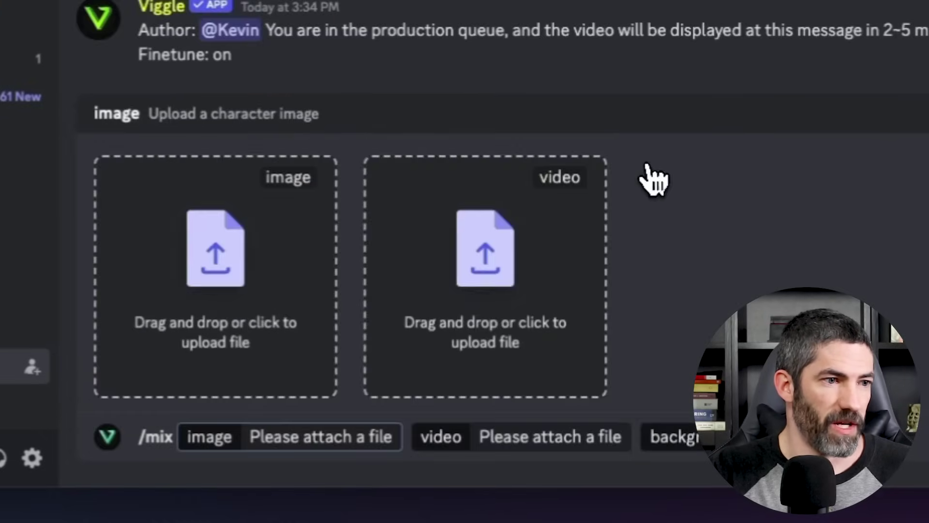
{"action": "left_click_drag", "start_coordinate": [653, 176], "coordinate": [224, 281]}
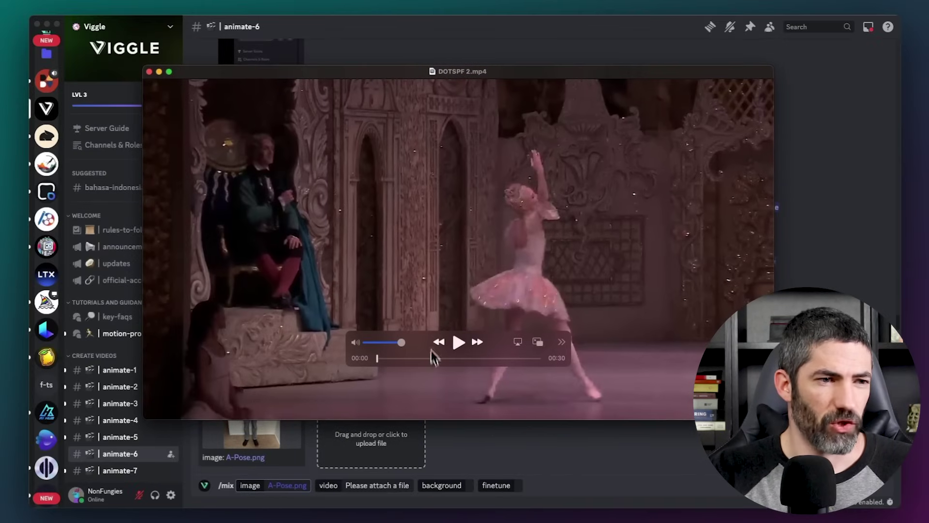
{"action": "left_click", "coordinate": [409, 358]}
{"action": "left_click", "coordinate": [457, 342]}
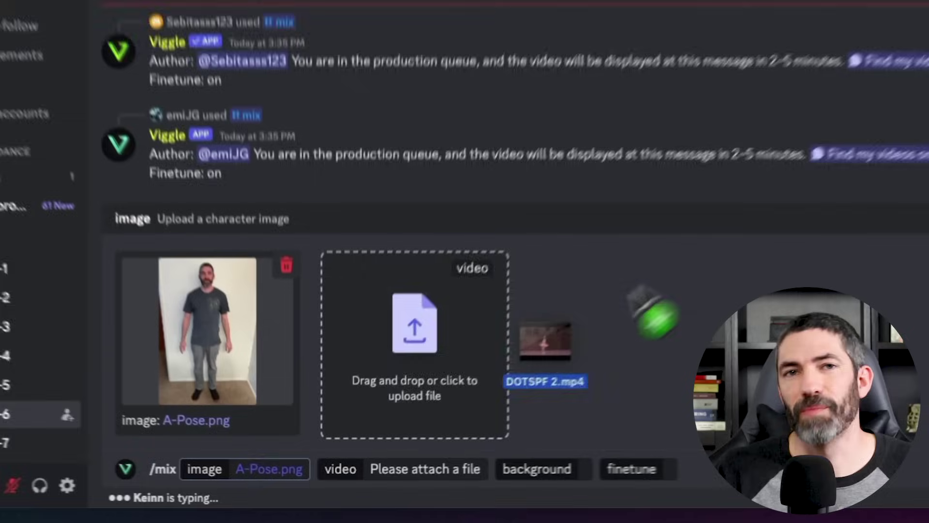
Attach DOTSPF 2.mp4 as the motion video, set background Green and finetune On, then view the result.
{"action": "left_click_drag", "start_coordinate": [634, 295], "coordinate": [445, 325]}
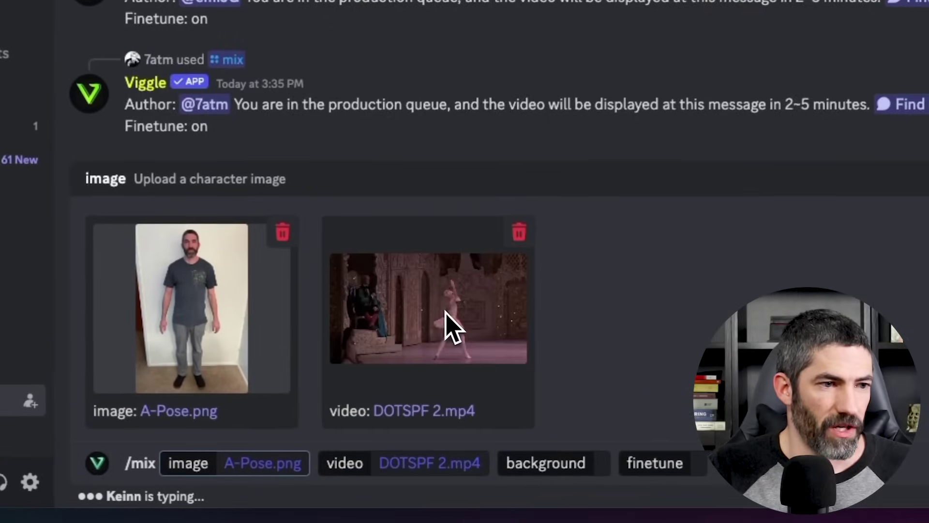
{"action": "left_click", "coordinate": [234, 127]}
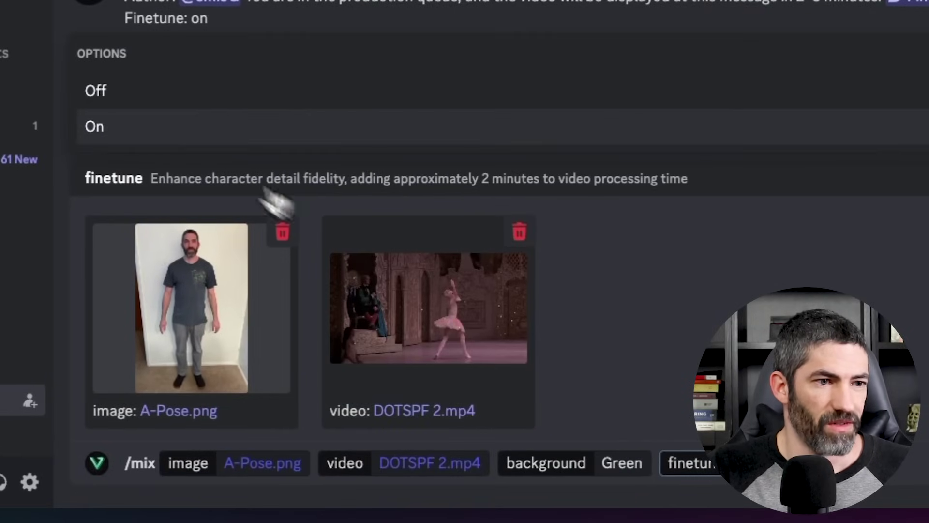
{"action": "left_click", "coordinate": [193, 140]}
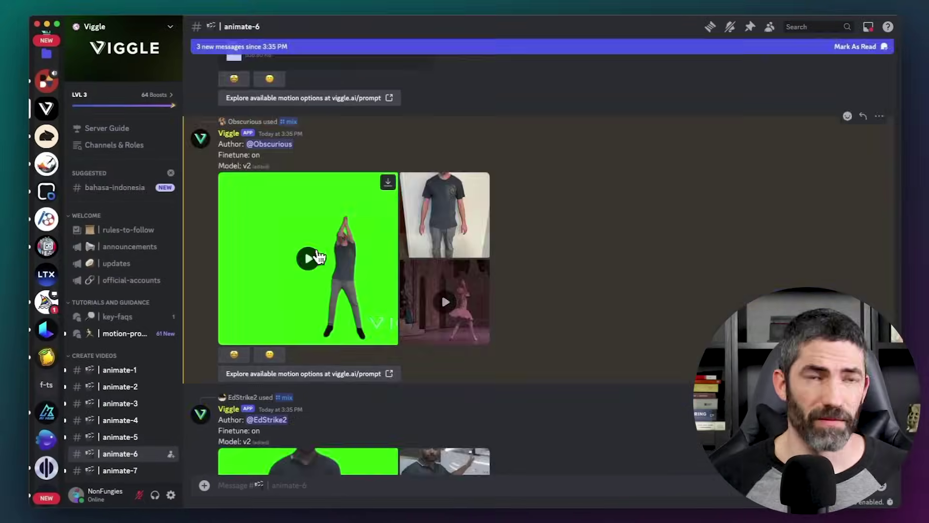
{"action": "left_click", "coordinate": [317, 257]}
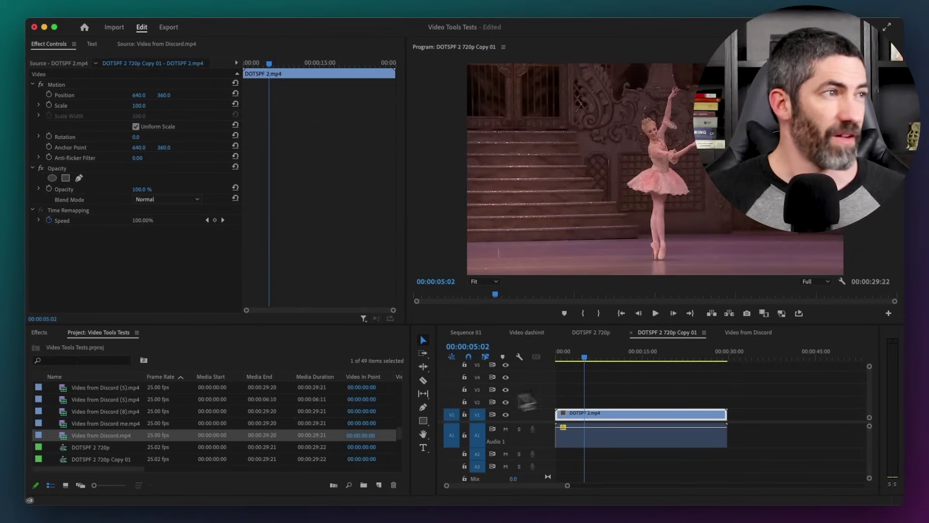
Place Video from Discord.mp4 on V2 above the ballet footage and apply Ultra Key.
{"action": "double_click", "coordinate": [63, 438]}
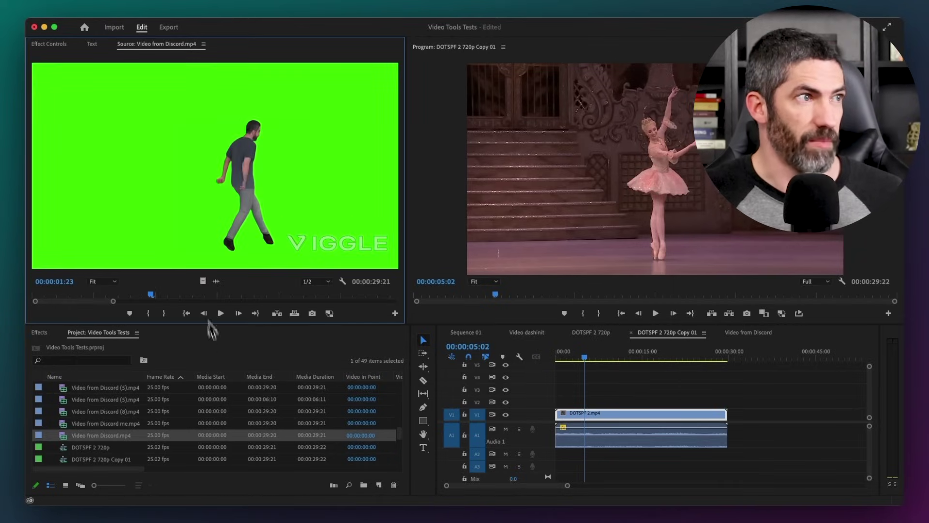
{"action": "left_click_drag", "start_coordinate": [427, 341], "coordinate": [554, 409]}
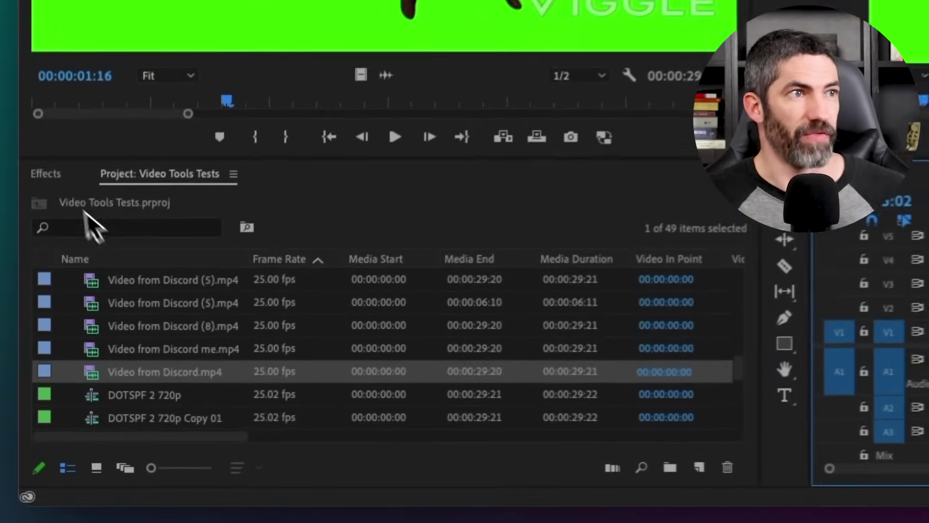
{"action": "left_click", "coordinate": [46, 174]}
{"action": "left_click", "coordinate": [57, 203]}
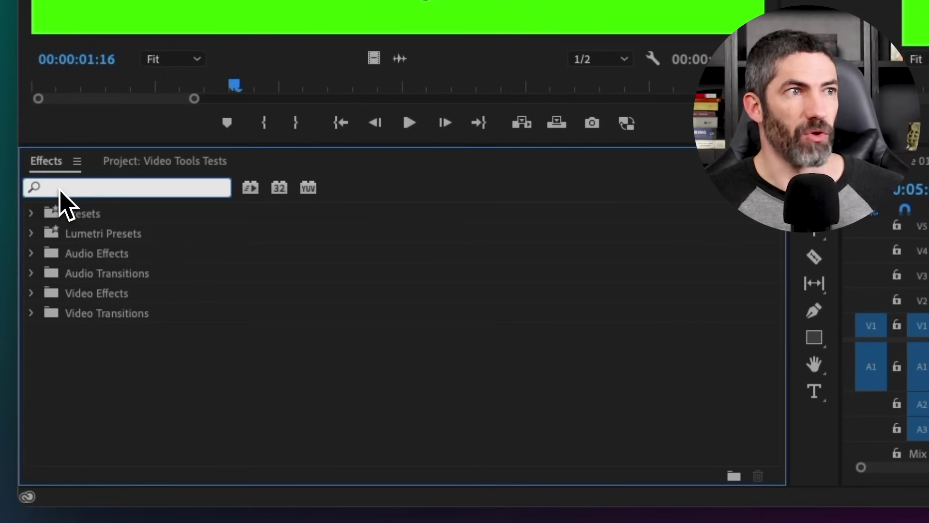
{"action": "type", "text": "ultra key"}
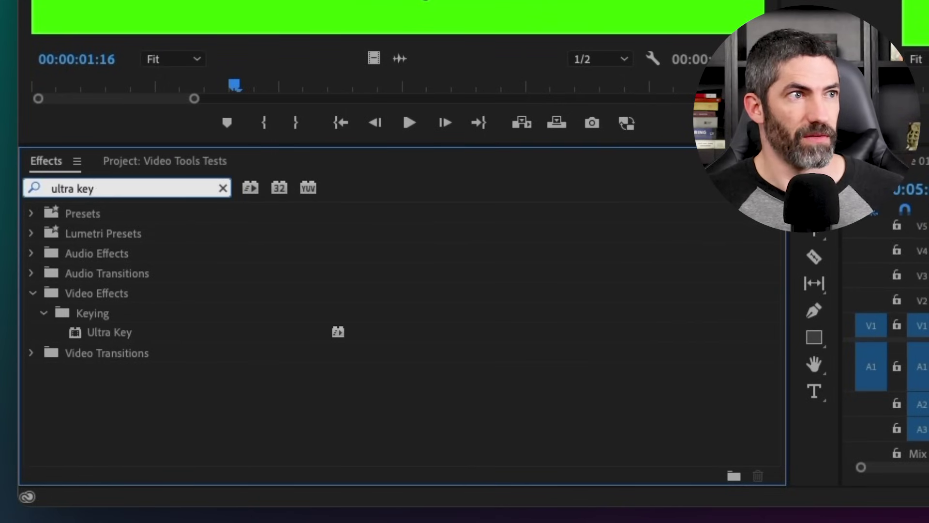
{"action": "left_click_drag", "start_coordinate": [77, 337], "coordinate": [712, 390]}
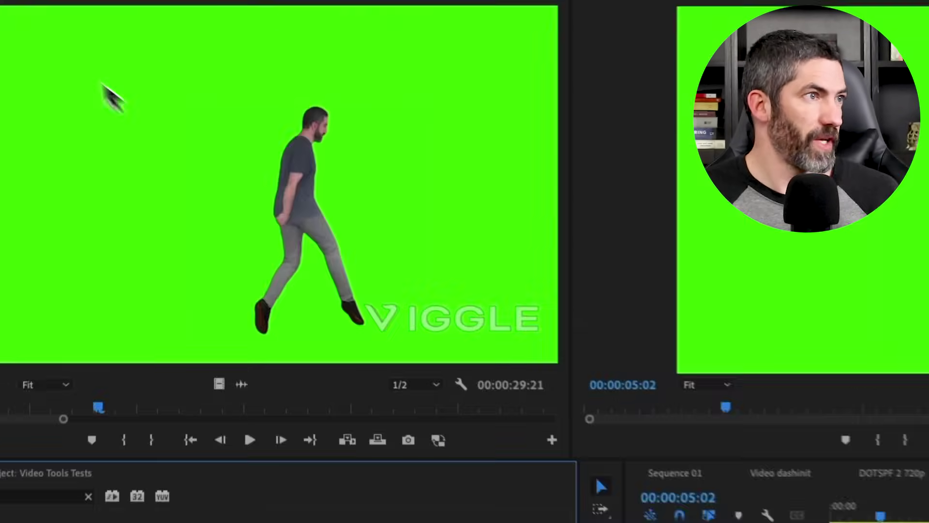
Sample the green screen as Ultra Key's key colour and play back the composite.
{"action": "left_click", "coordinate": [58, 62]}
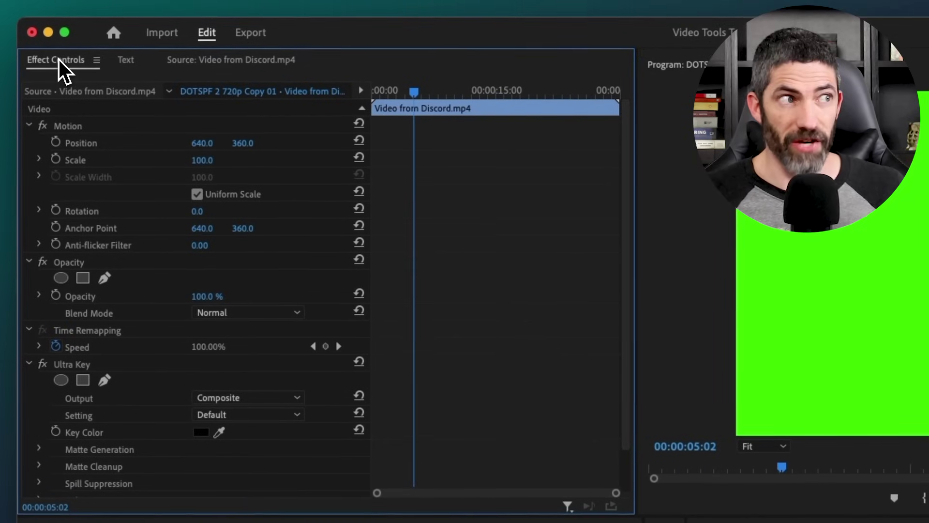
{"action": "left_click", "coordinate": [217, 434]}
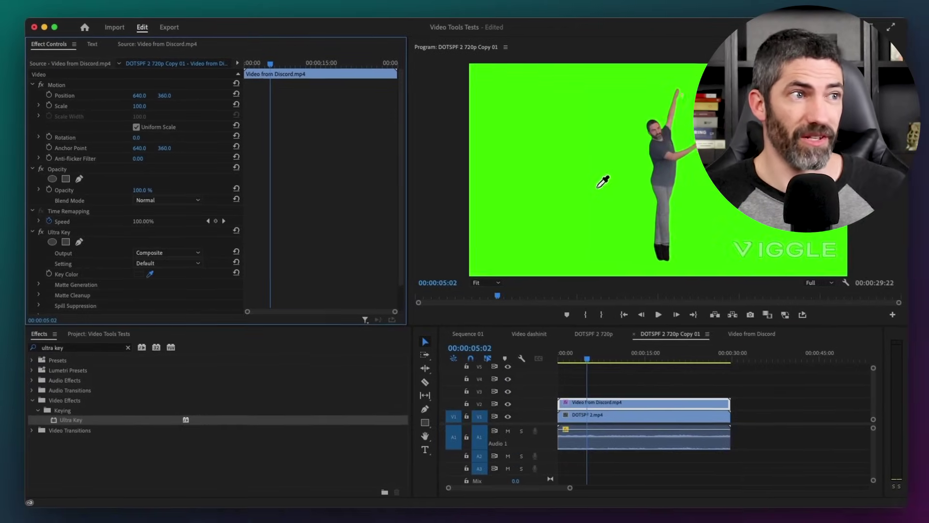
{"action": "left_click", "coordinate": [603, 182]}
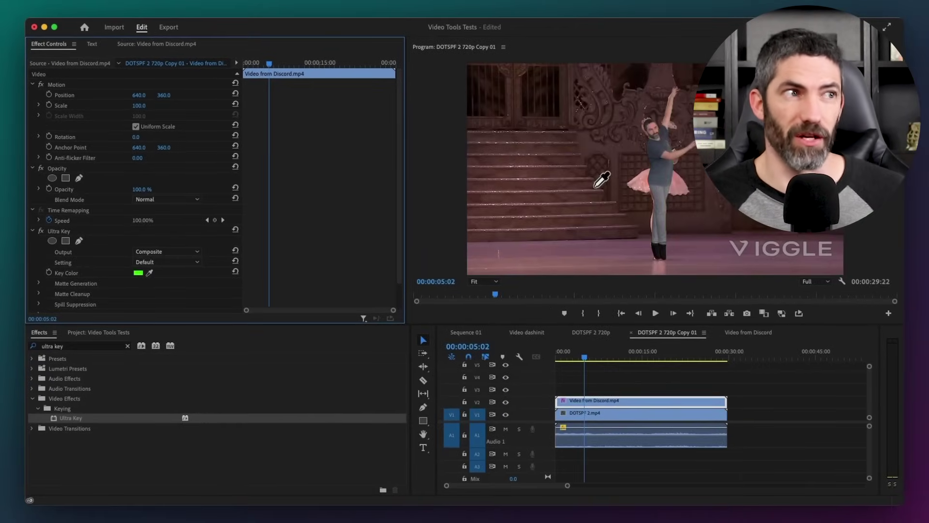
{"action": "left_click", "coordinate": [654, 313]}
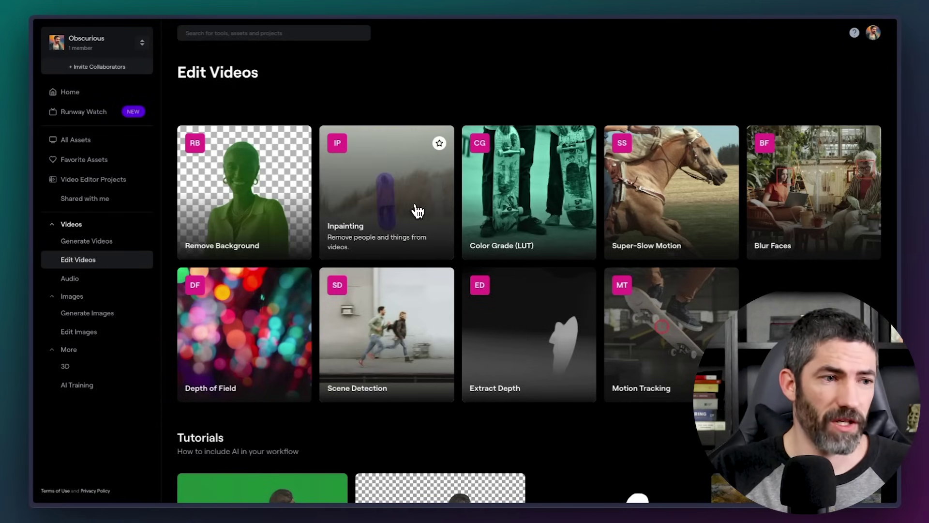
Load DOTSPF 2.mp4 into Runway's Inpainting tool and play back the dancer removal.
{"action": "left_click", "coordinate": [414, 209]}
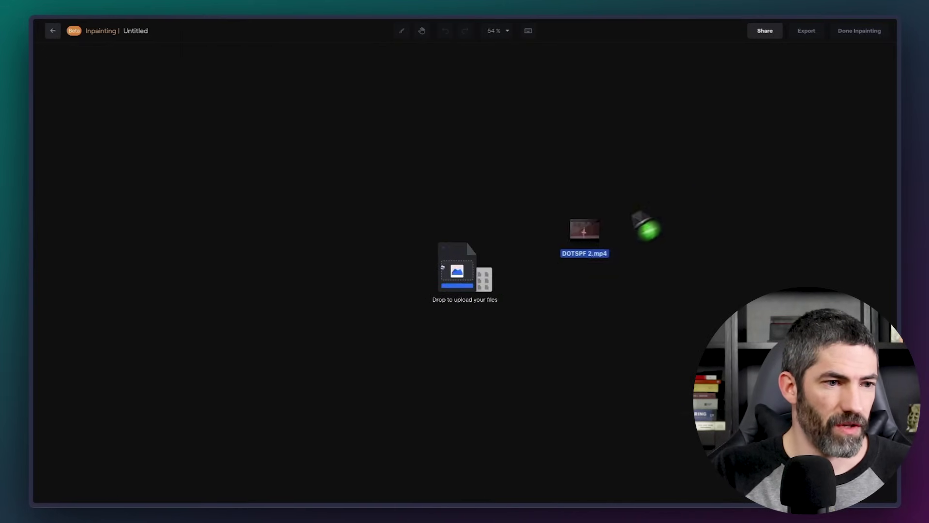
{"action": "left_click_drag", "start_coordinate": [647, 228], "coordinate": [327, 345]}
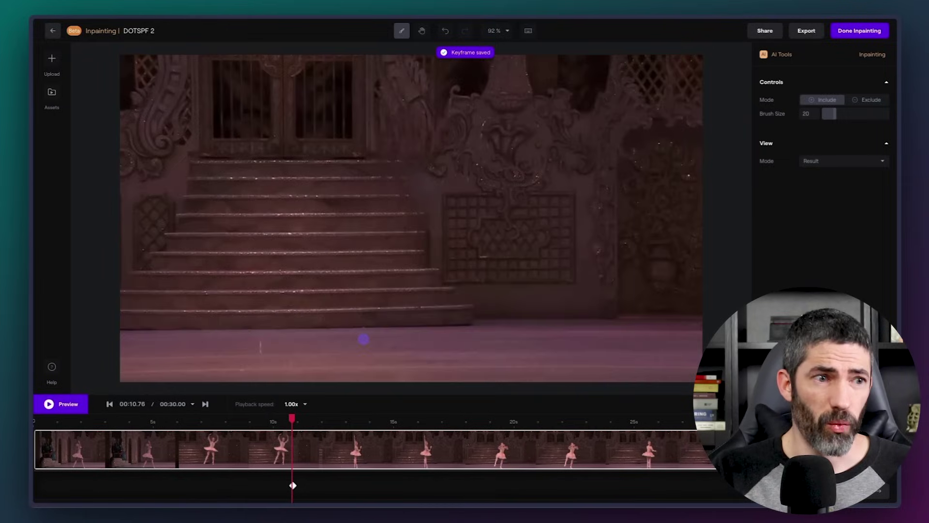
{"action": "key", "text": "space"}
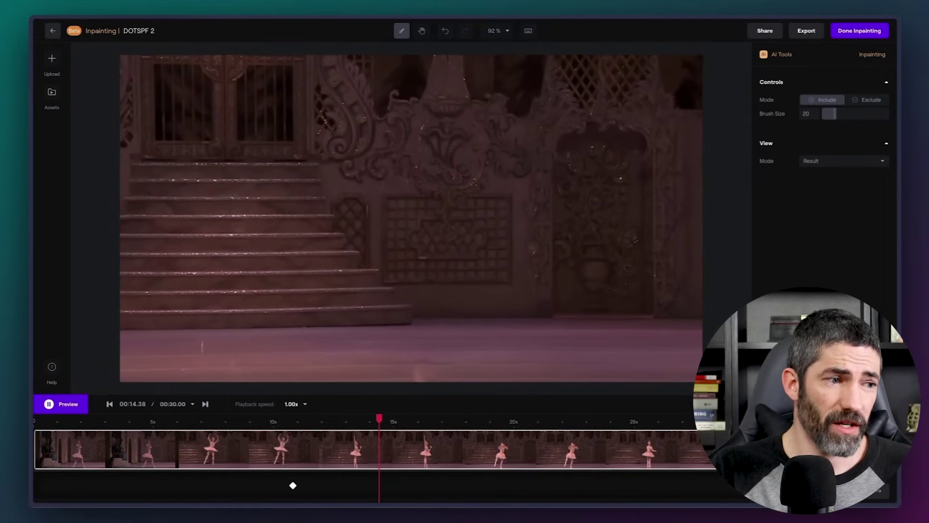
Finish inpainting and export the cleaned clip as a 720p MP4.
{"action": "left_click", "coordinate": [860, 34]}
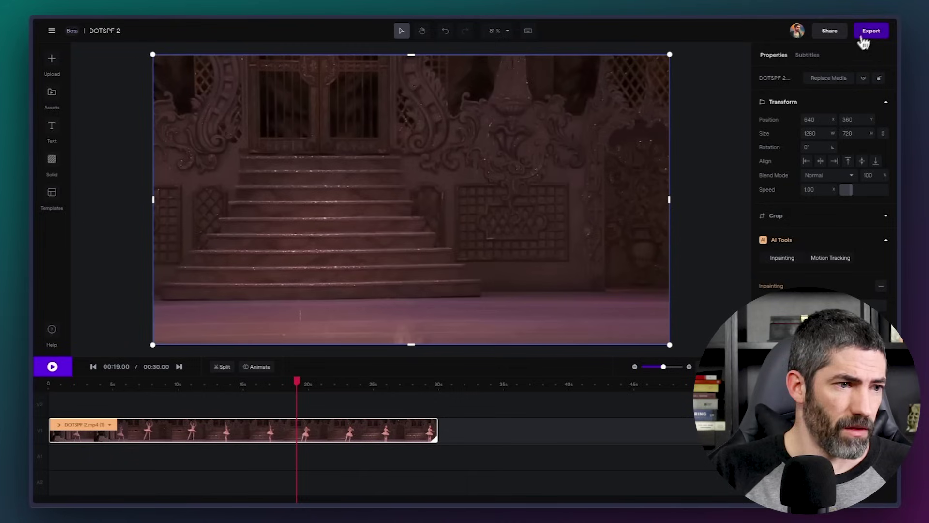
{"action": "left_click", "coordinate": [874, 32]}
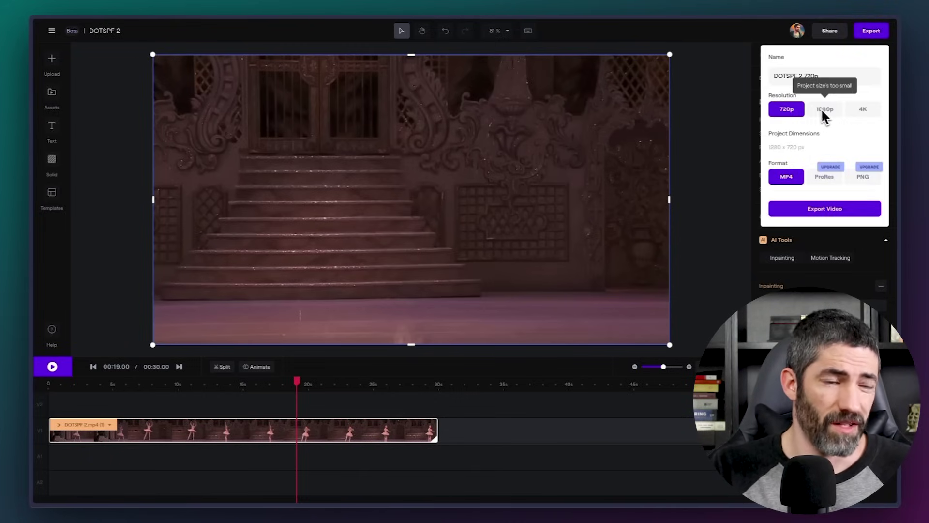
{"action": "left_click", "coordinate": [830, 209]}
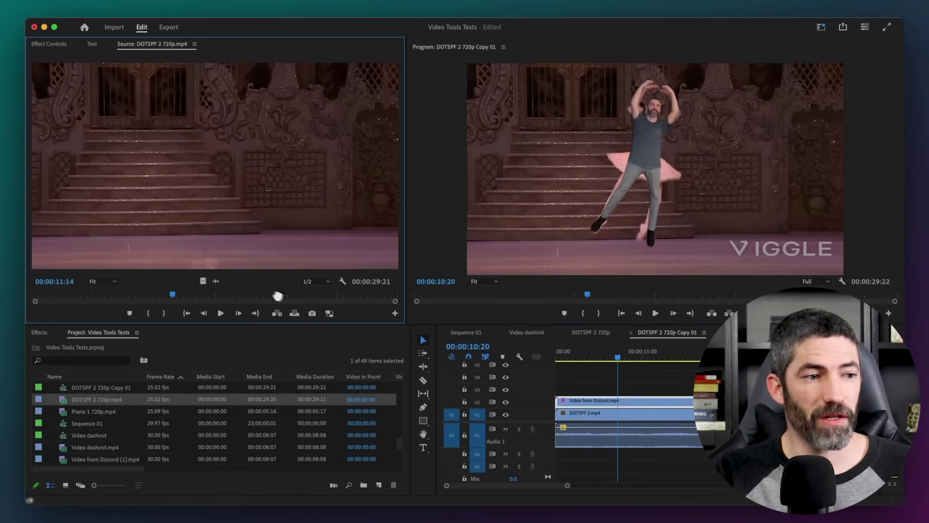
Replace the V1 background with DOTSPF 2 720p.mp4 and zoom the Program view to 150%.
{"action": "left_click_drag", "start_coordinate": [277, 296], "coordinate": [556, 414]}
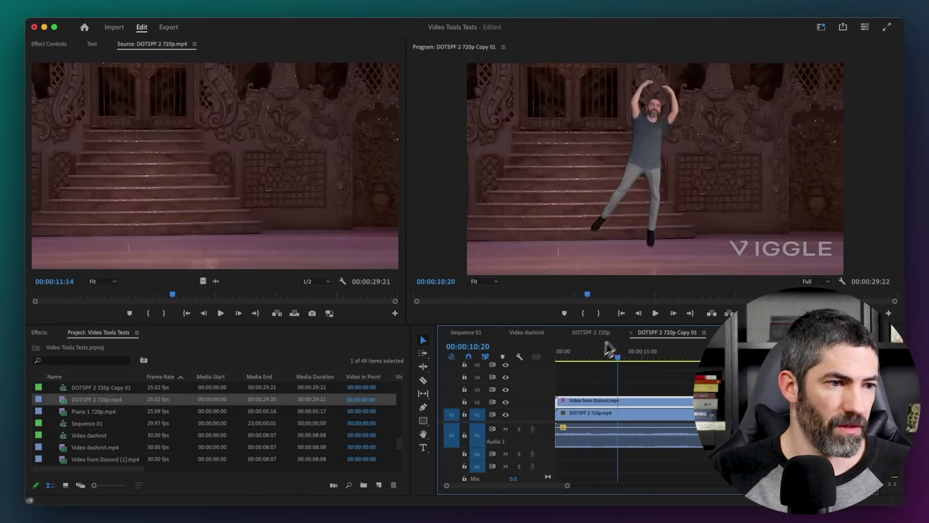
{"action": "left_click", "coordinate": [655, 313]}
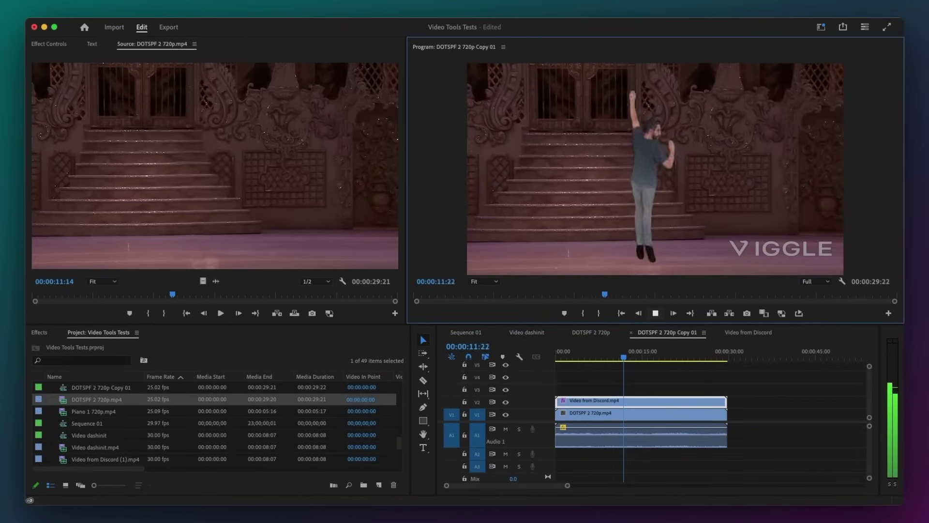
{"action": "left_click", "coordinate": [483, 281]}
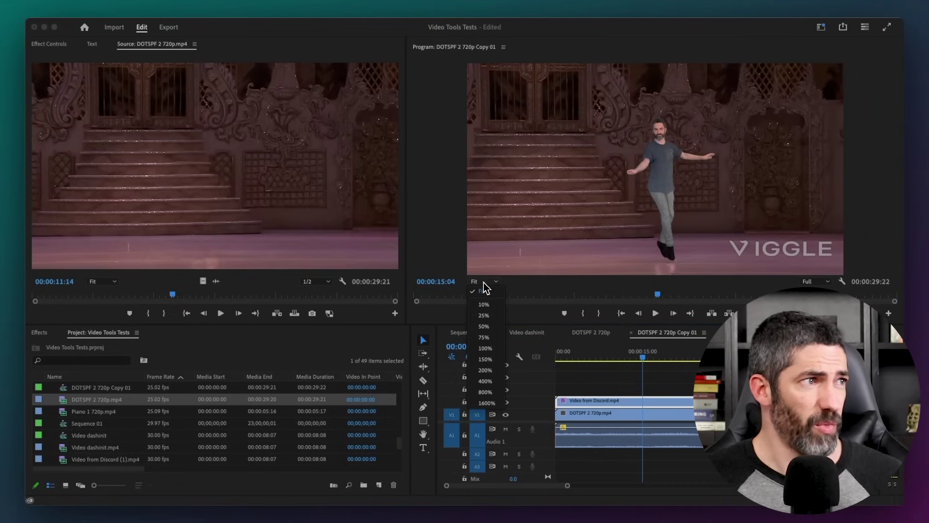
{"action": "left_click", "coordinate": [488, 344]}
{"action": "scroll", "coordinate": [635, 183], "scroll_direction": "up", "scroll_amount": 3}
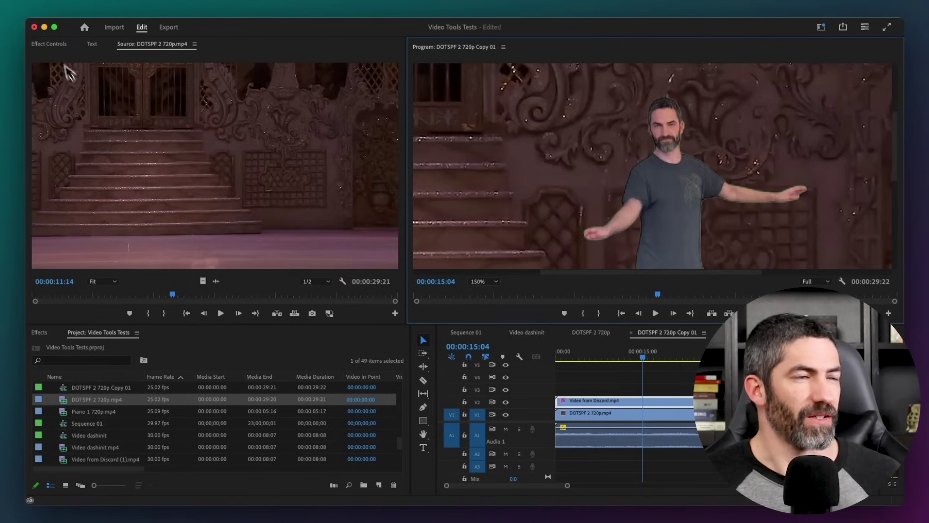
Set Ultra Key Matte Cleanup Soften to 23, refit the view and preview the composite.
{"action": "left_click", "coordinate": [54, 44]}
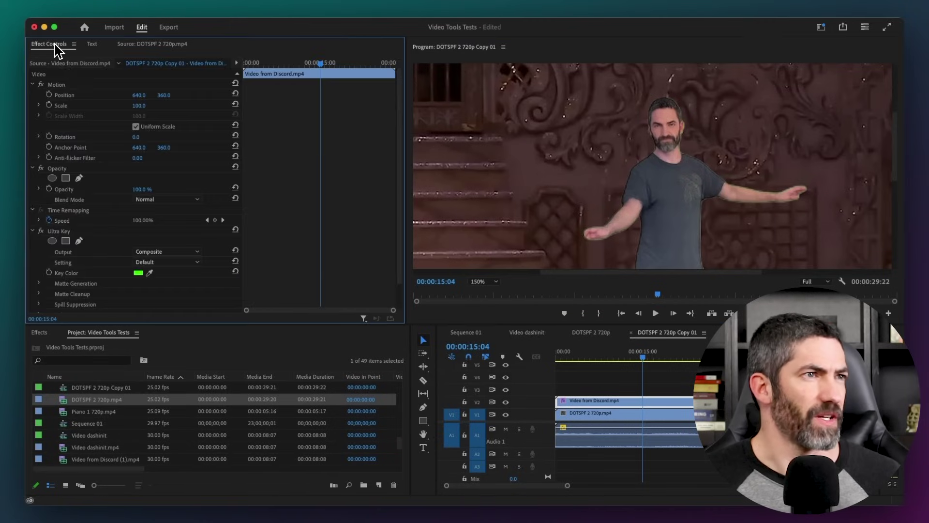
{"action": "left_click", "coordinate": [39, 293]}
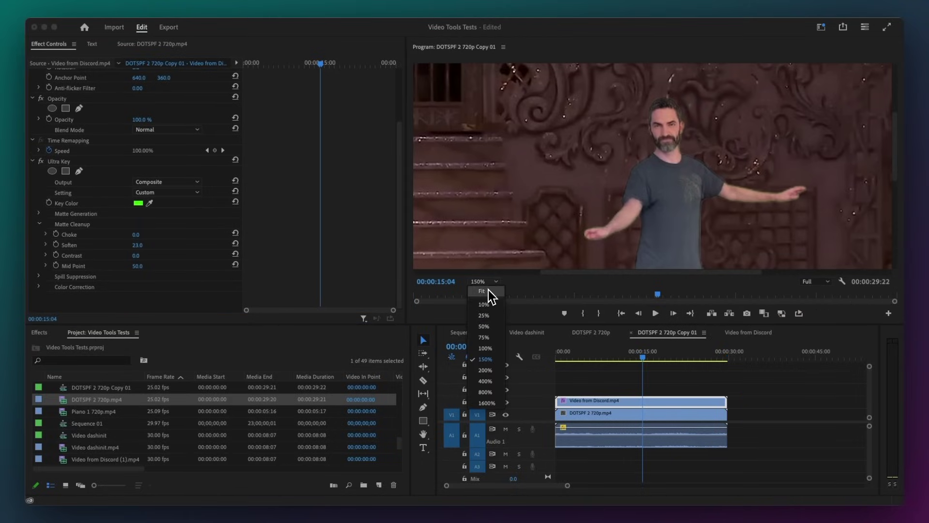
{"action": "left_click", "coordinate": [483, 291]}
{"action": "left_click", "coordinate": [660, 316]}
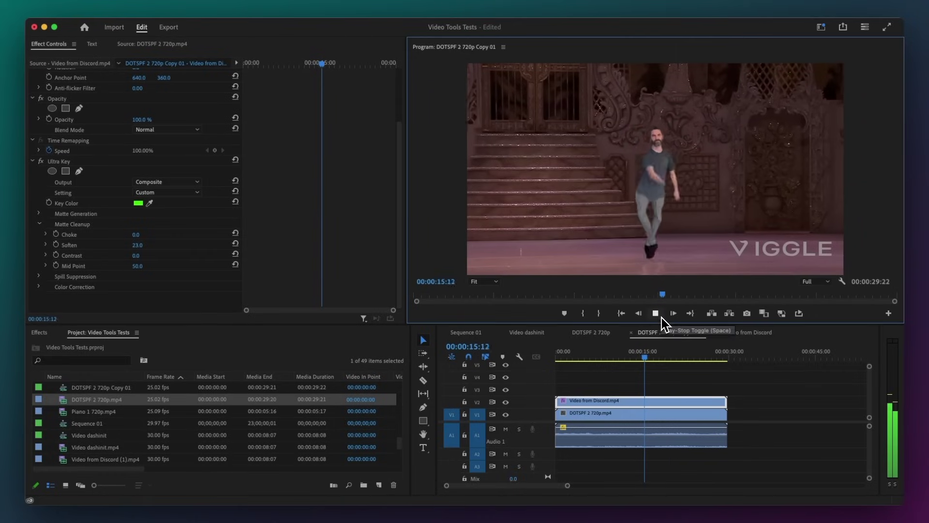
{"action": "left_click", "coordinate": [655, 313]}
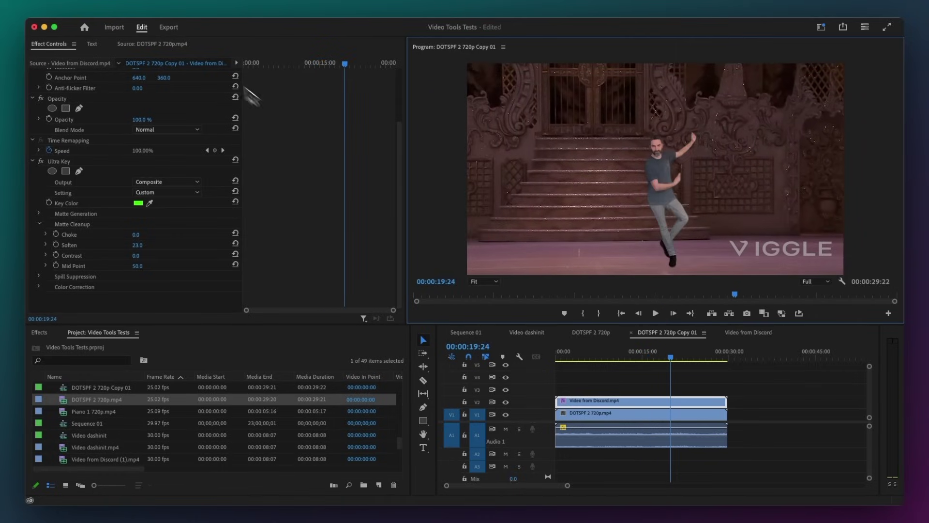
{"action": "left_click", "coordinate": [169, 28]}
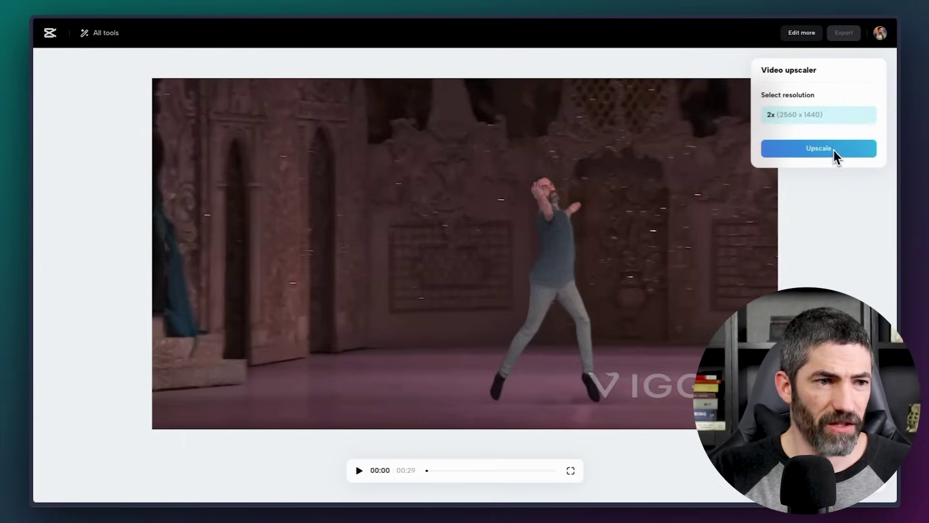
Upscale the composited dancer clip in CapCut to 2x, 2560 x 1440.
{"action": "left_click", "coordinate": [808, 151]}
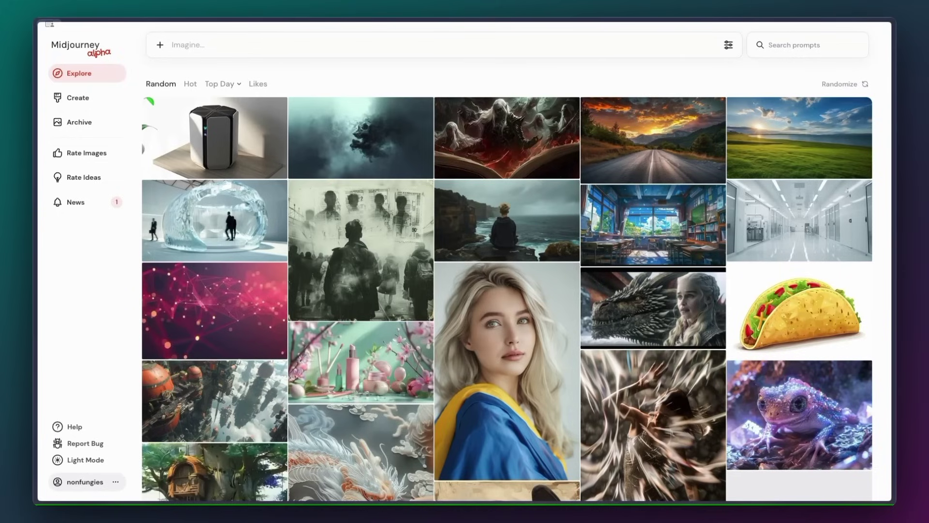
Attach an image file to Midjourney's Imagine bar as an image prompt.
{"action": "left_click_drag", "start_coordinate": [367, 126], "coordinate": [174, 73]}
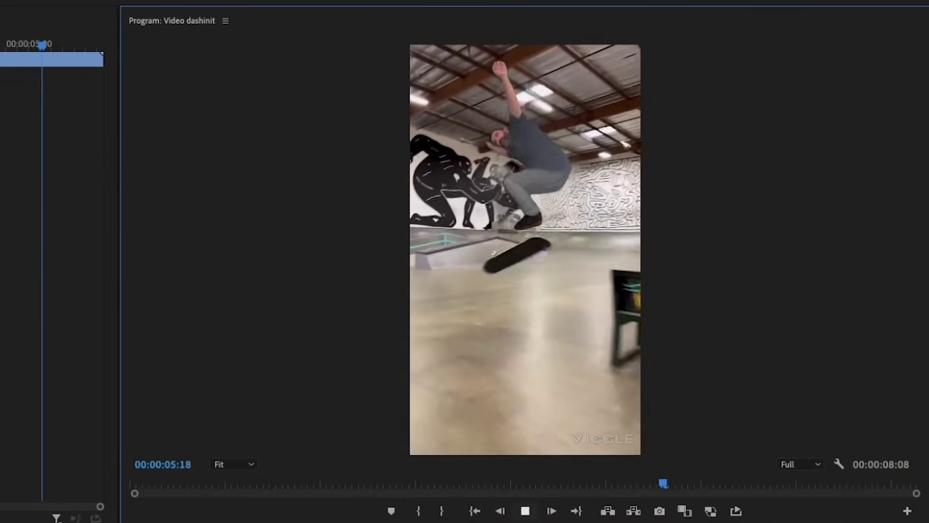
Replay the skateboarding clip from 00:00:05:00 in the Program monitor.
{"action": "left_click", "coordinate": [608, 493]}
{"action": "key", "text": "space"}
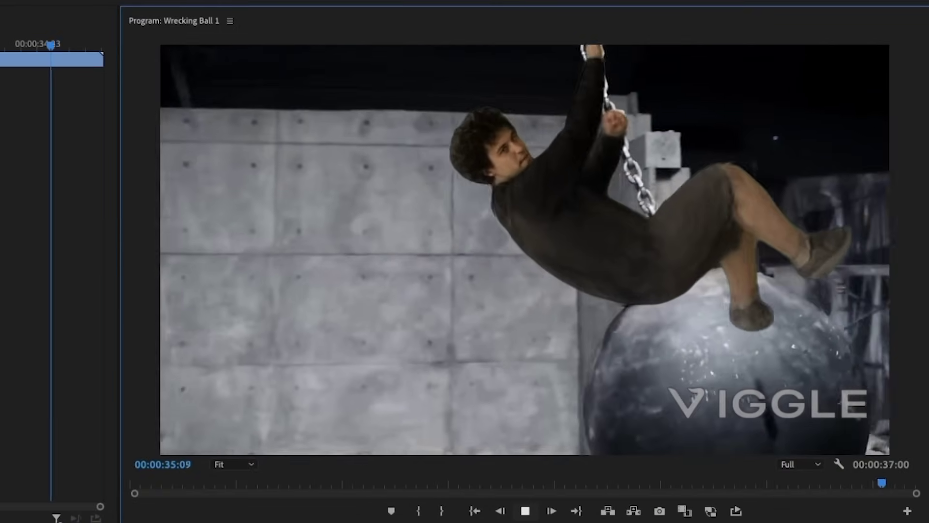
Play and stop the Wrecking Ball 1 sequence, then play it with the wrecking-ball mask showing.
{"action": "key", "text": "space"}
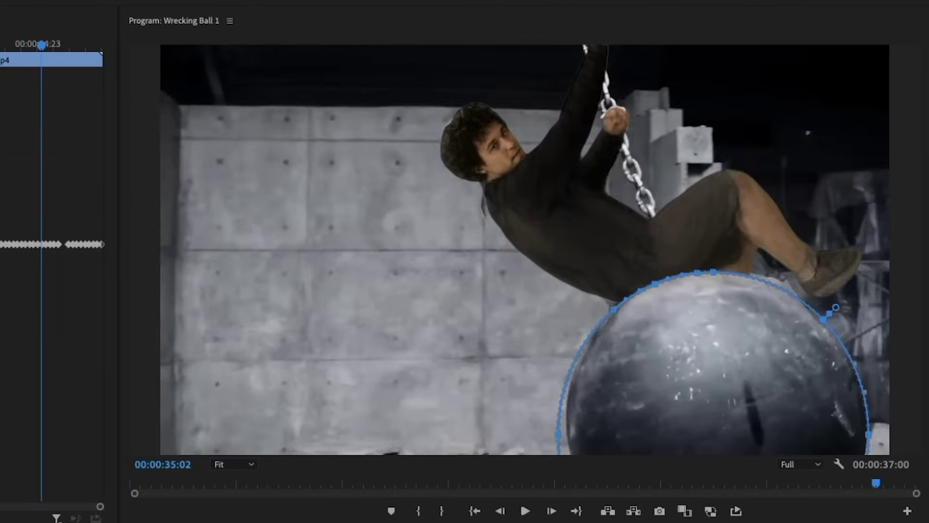
{"action": "key", "text": "space"}
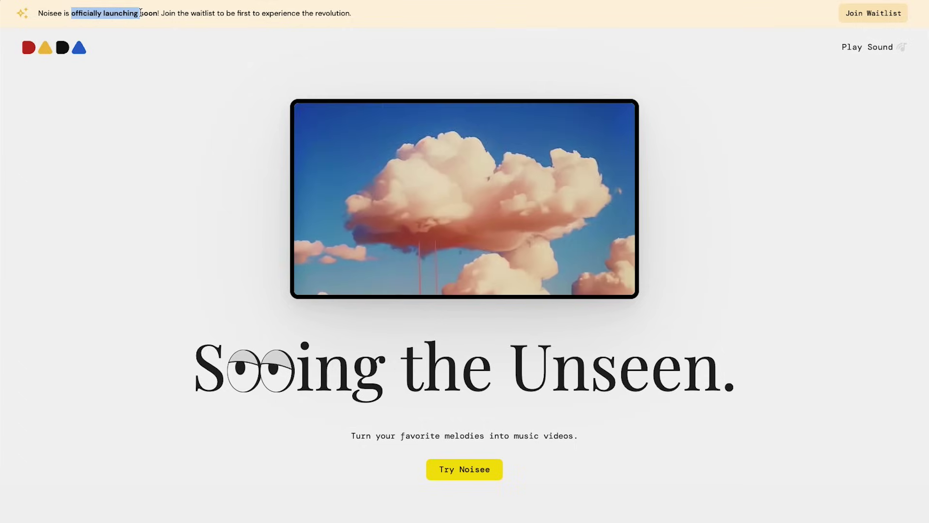
{"action": "left_click_drag", "start_coordinate": [141, 13], "coordinate": [159, 14]}
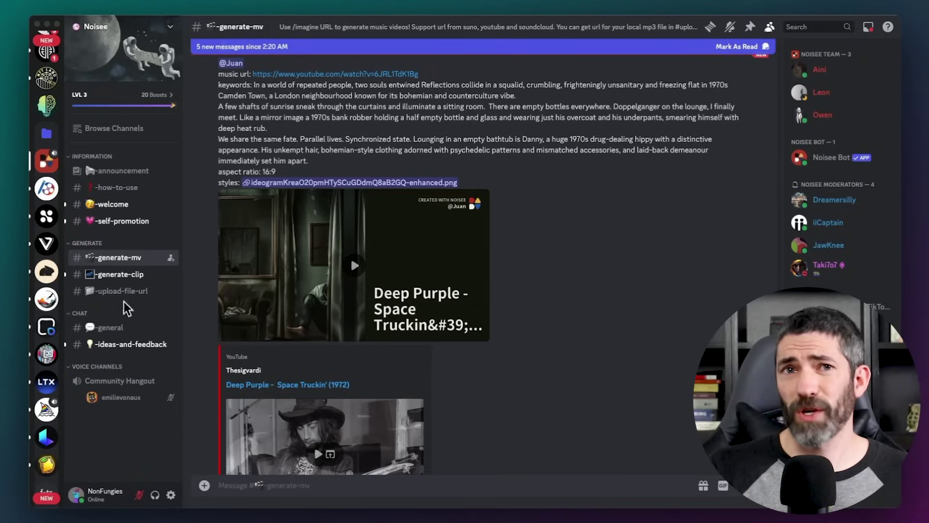
Post the gargoyle image in the upload-file-url channel.
{"action": "left_click", "coordinate": [123, 292]}
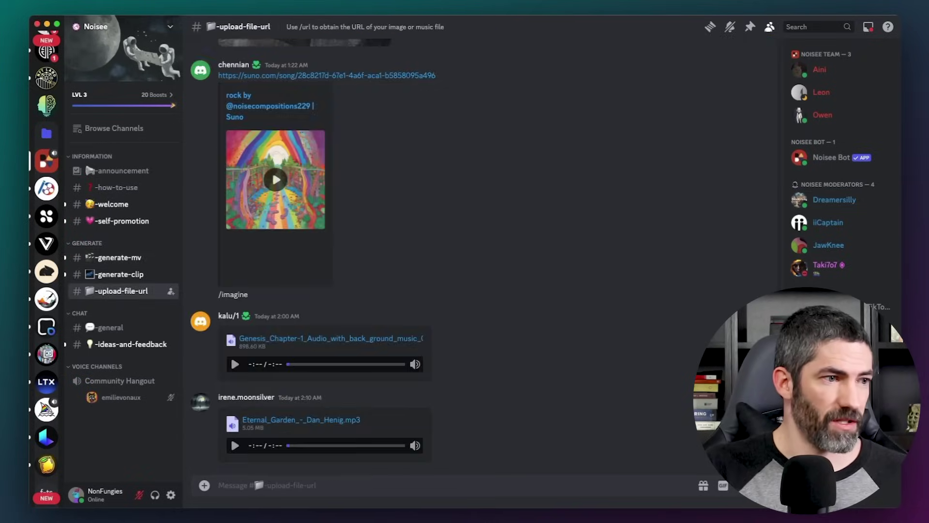
{"action": "left_click_drag", "start_coordinate": [890, 322], "coordinate": [479, 442]}
{"action": "key", "text": "Return"}
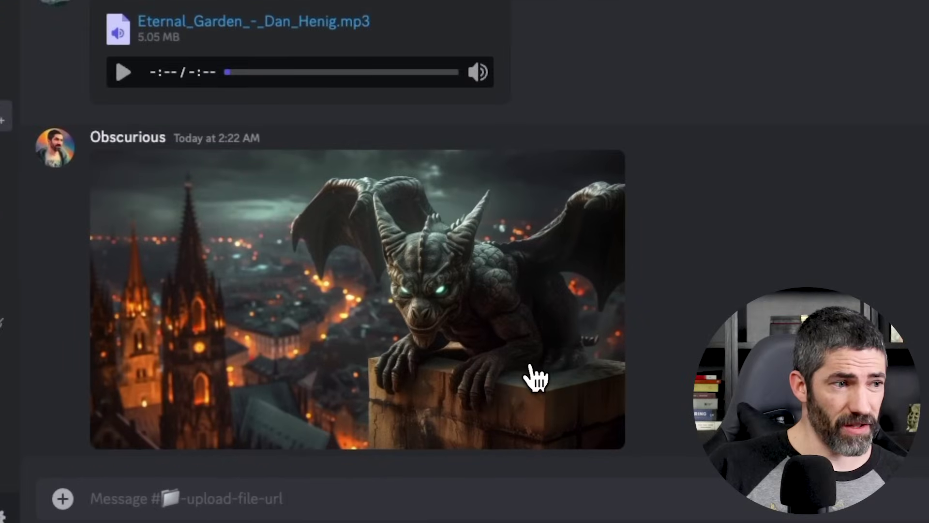
Copy the posted gargoyle image's link and the udio.com Stone Sentinels song address.
{"action": "right_click", "coordinate": [535, 373]}
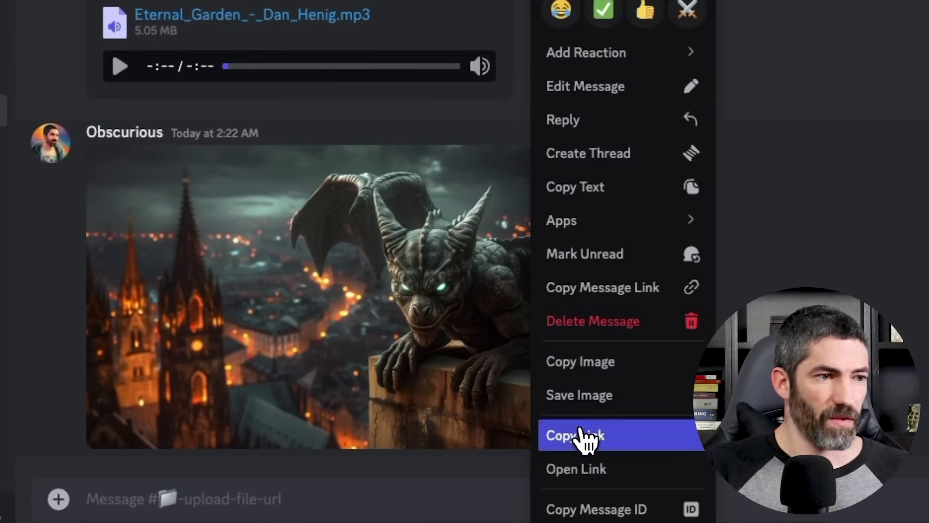
{"action": "left_click", "coordinate": [585, 438]}
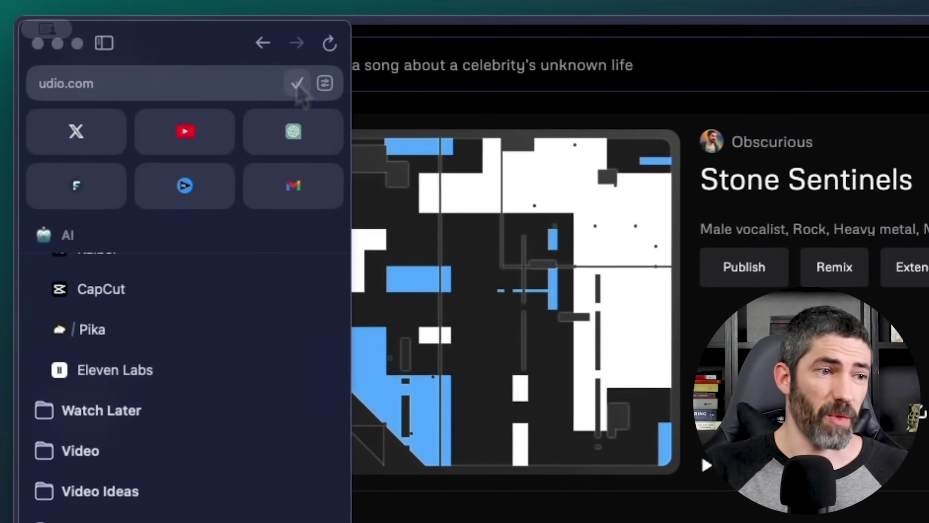
{"action": "left_click", "coordinate": [297, 83]}
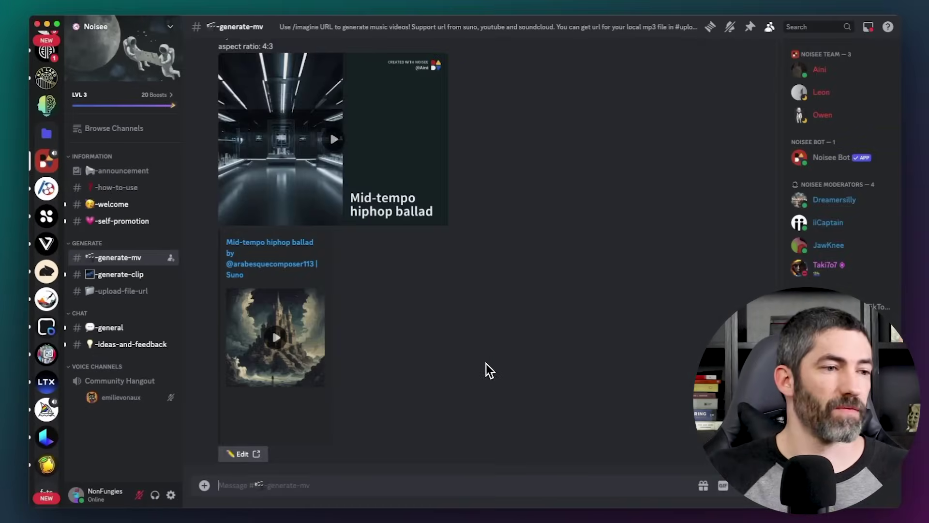
Start a Noisee /imagine command with the copied Stone Sentinels song URL.
{"action": "type", "text": "/imagi"}
{"action": "key", "text": "Tab"}
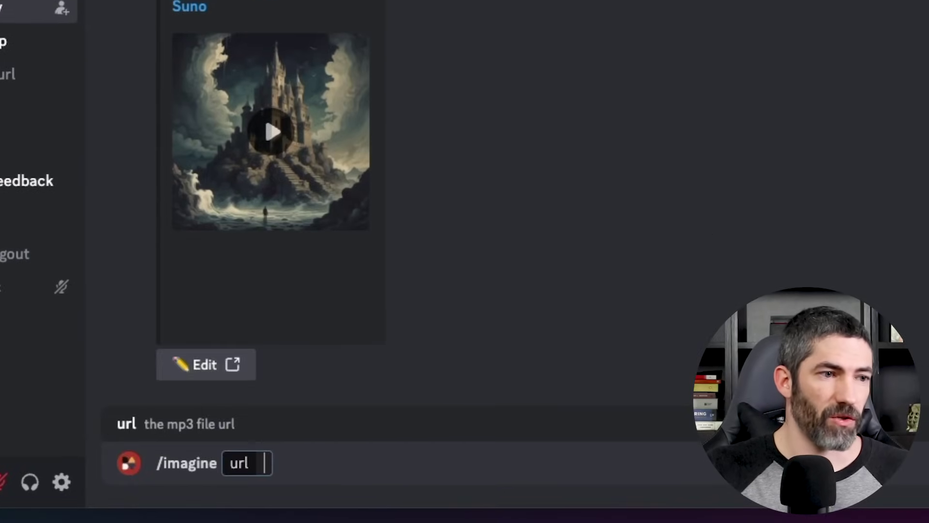
{"action": "key", "text": "ctrl+v"}
{"action": "key", "text": "Return"}
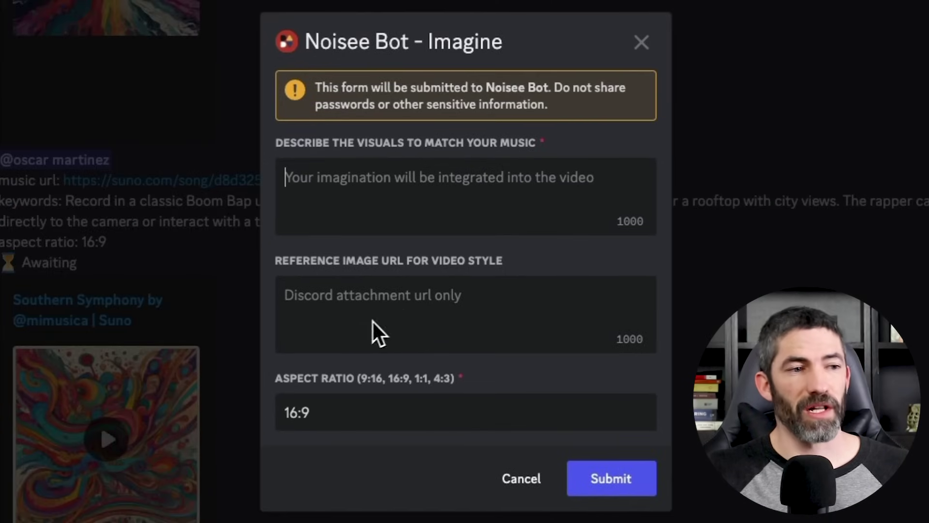
Add the gargoyle image link as style reference, describe 'Gargoyles atop cathedrals, flying through the night', and submit.
{"action": "left_click", "coordinate": [340, 299]}
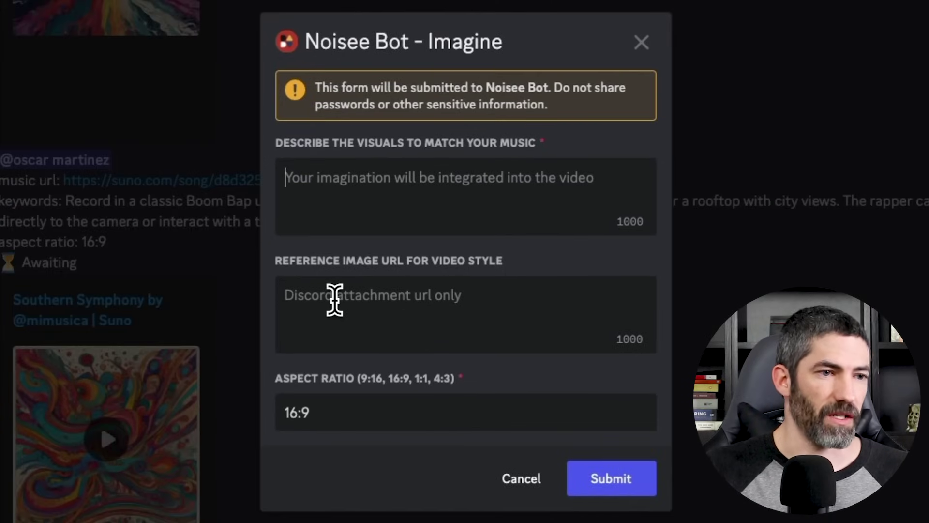
{"action": "left_click", "coordinate": [334, 299]}
{"action": "key", "text": "ctrl+v"}
{"action": "type", "text": "Gargo"}
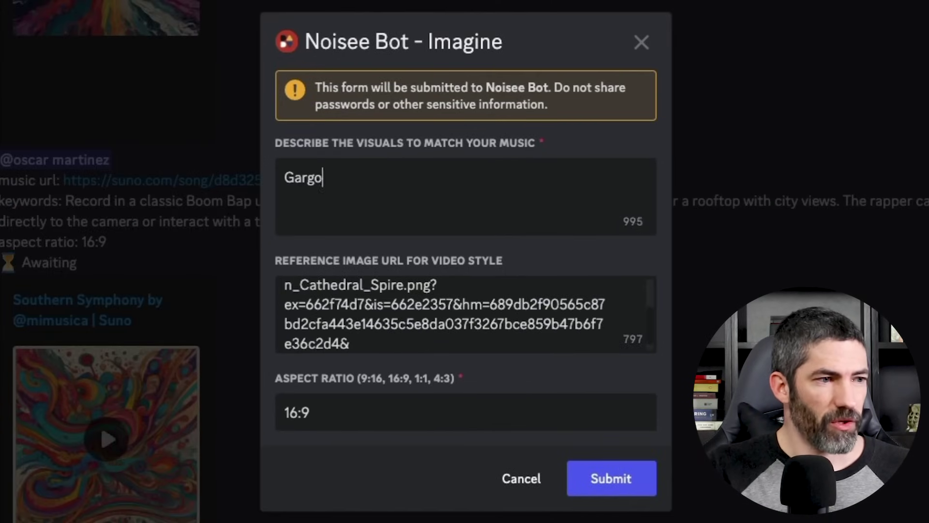
{"action": "type", "text": "yles atop cathedrals, flying through the night"}
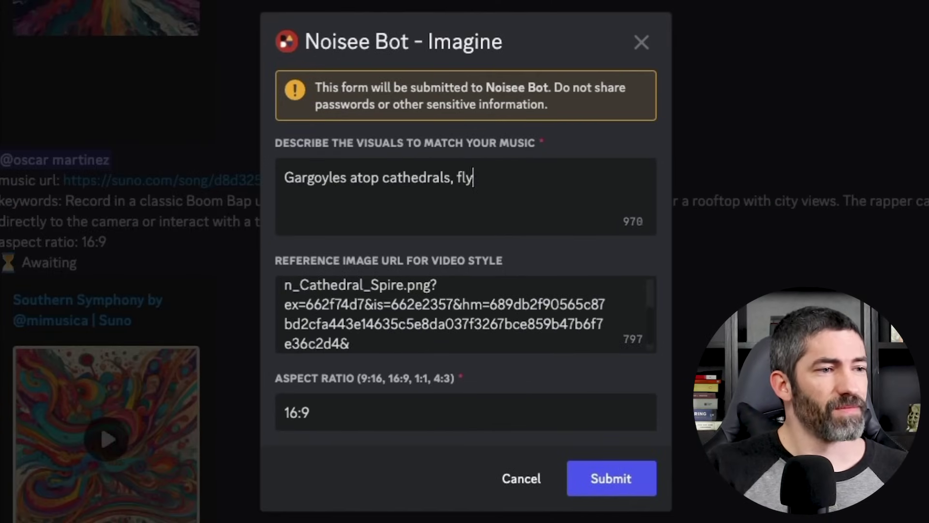
{"action": "left_click", "coordinate": [629, 494]}
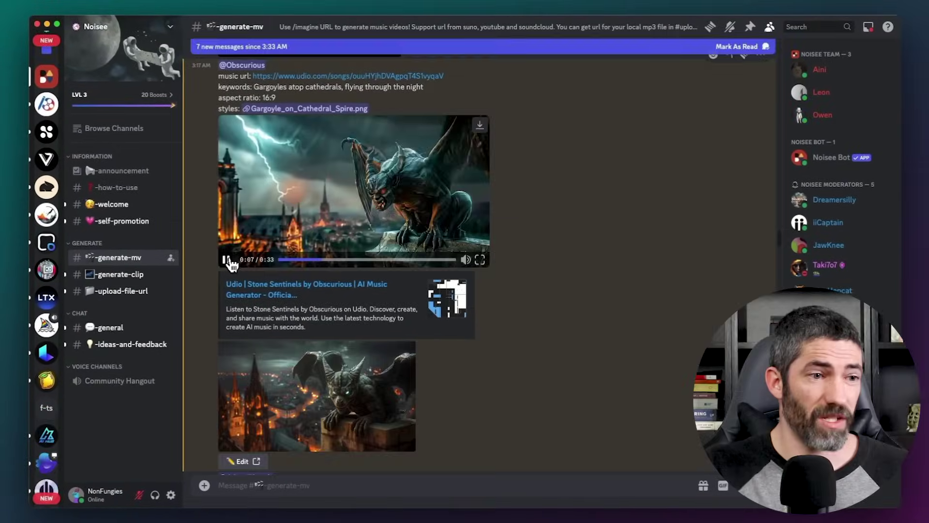
{"action": "left_click", "coordinate": [226, 260]}
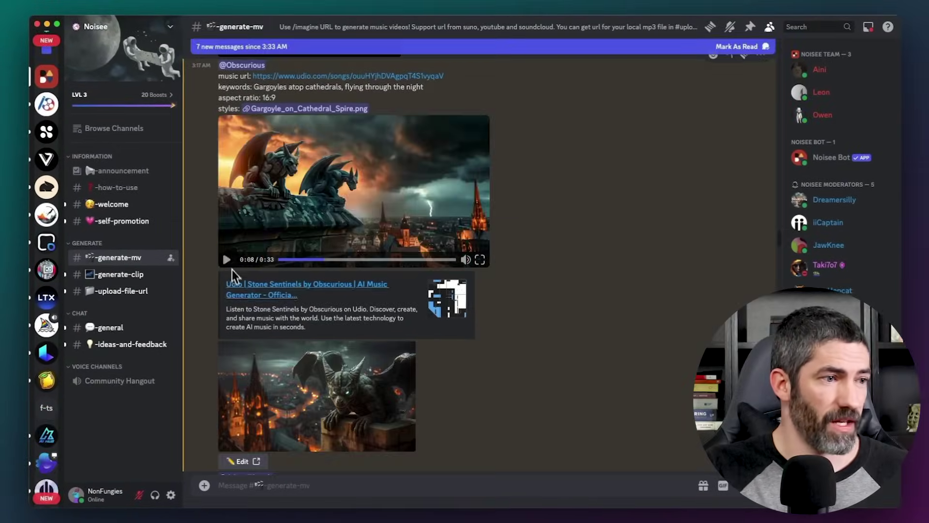
Open the Stone Sentinels music video in Noisee's editor and scroll through its scenes.
{"action": "left_click", "coordinate": [232, 412]}
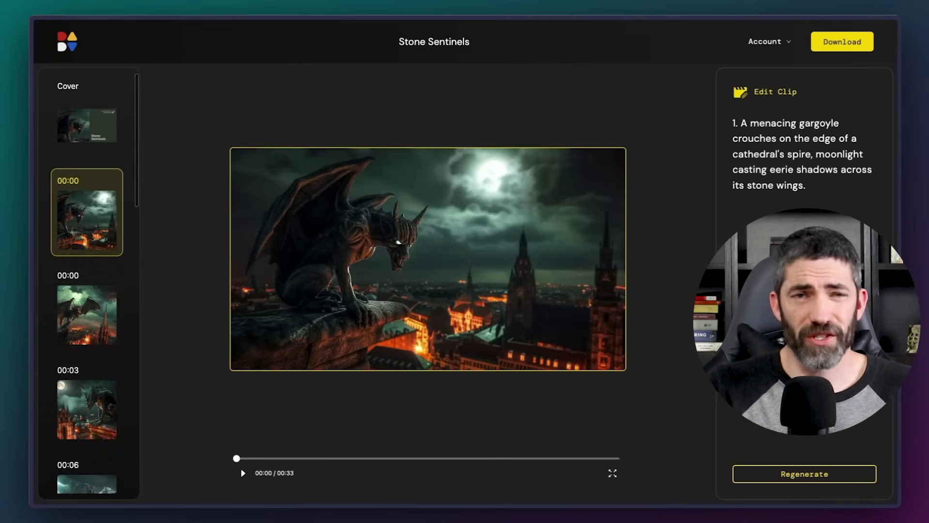
{"action": "scroll", "coordinate": [108, 321], "scroll_direction": "down", "scroll_amount": 6}
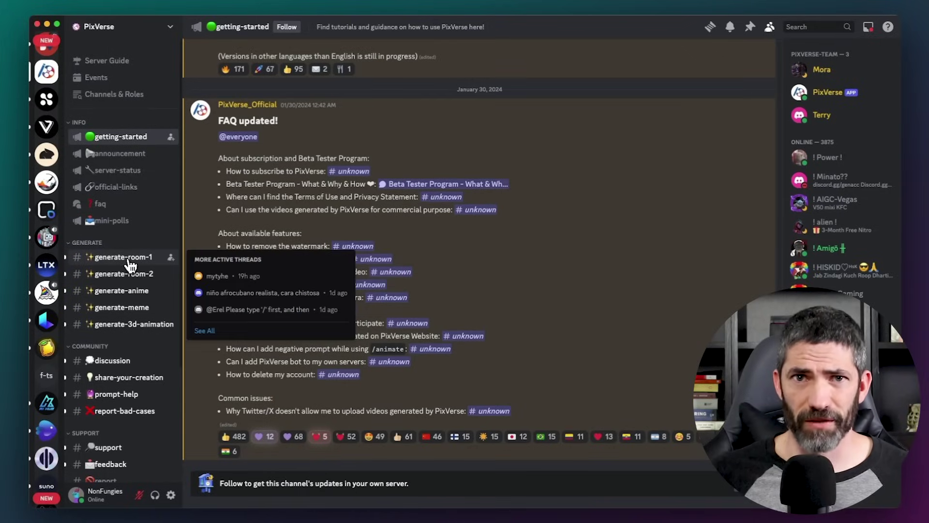
Switch to the PixVerse generate-room-1 channel.
{"action": "left_click", "coordinate": [124, 257]}
Run PixVerse /create with 'a waterfall flowing into a pool surrounded by trees', Realistic style, 16:9.
{"action": "type", "text": "/c"}
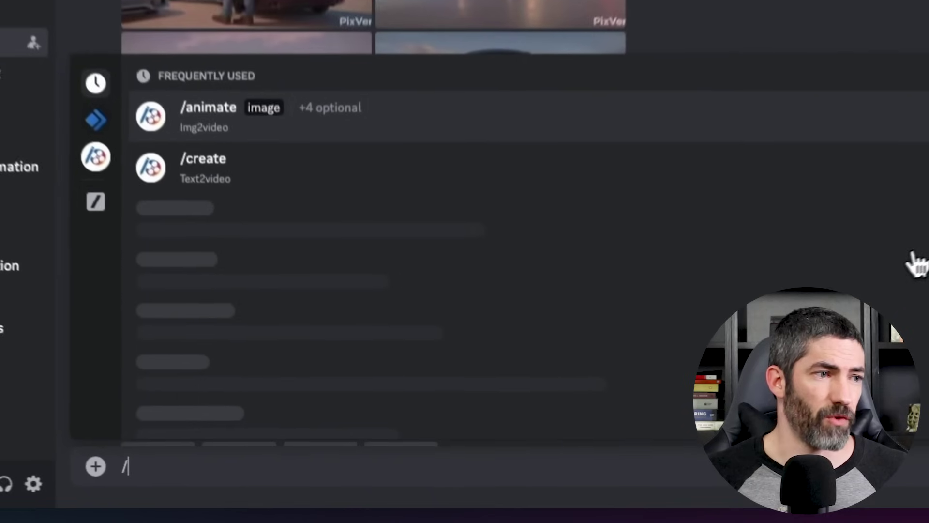
{"action": "type", "text": "rea"}
{"action": "key", "text": "Tab"}
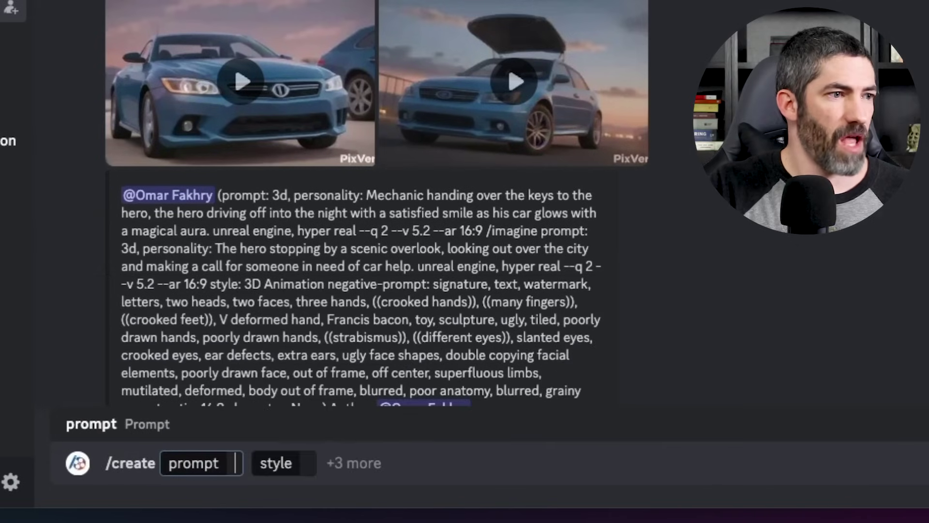
{"action": "type", "text": "a waterfall flowing into a p"}
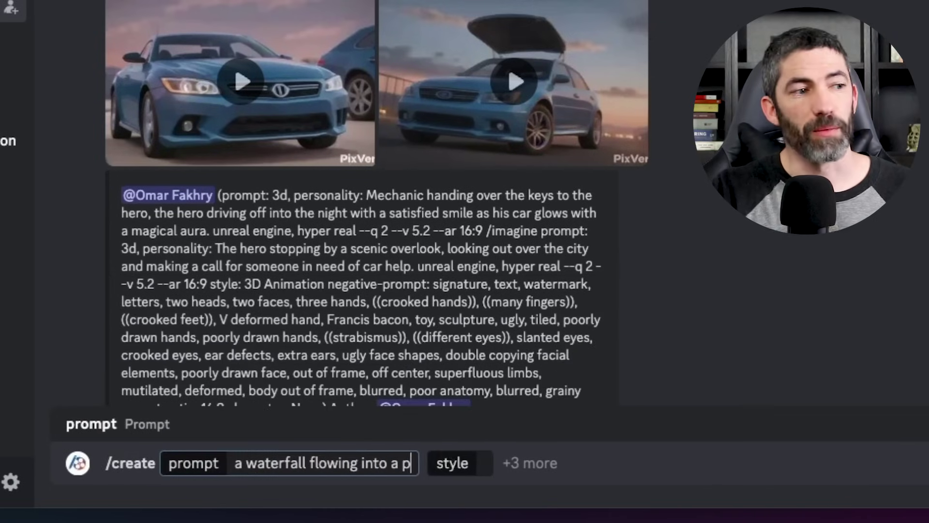
{"action": "type", "text": "ool surrounded by trees"}
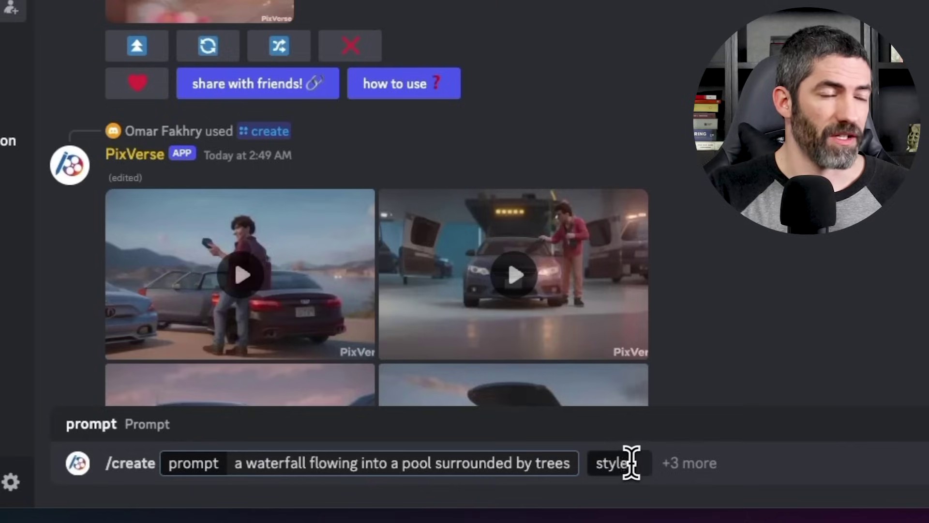
{"action": "left_click", "coordinate": [634, 462]}
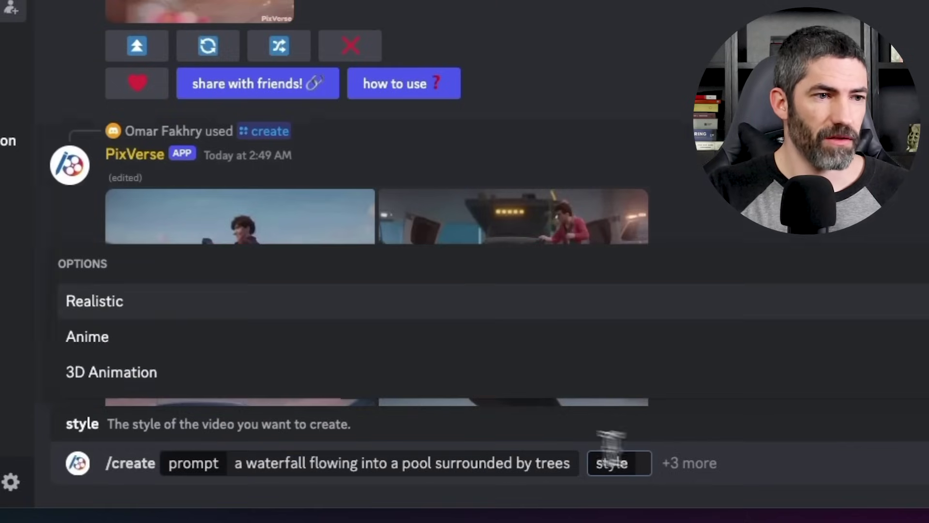
{"action": "left_click", "coordinate": [143, 301]}
{"action": "left_click", "coordinate": [105, 337]}
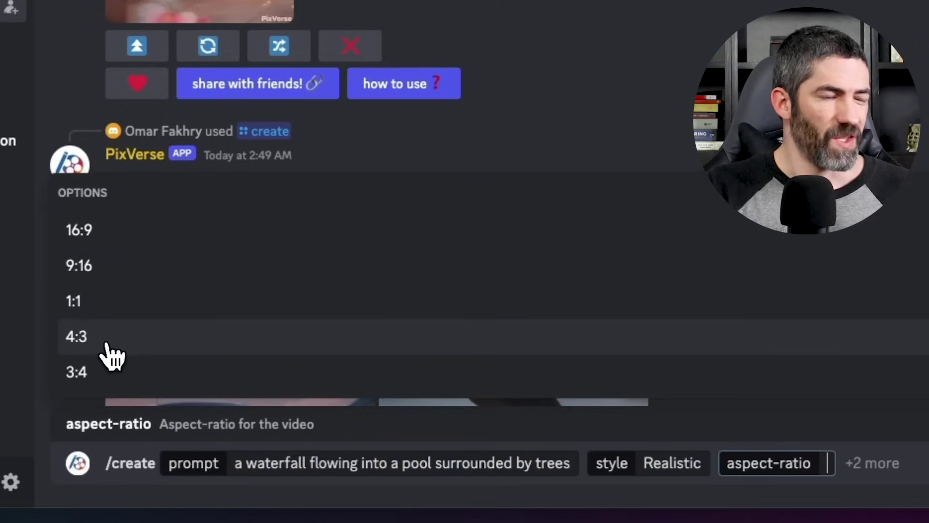
{"action": "left_click", "coordinate": [81, 232]}
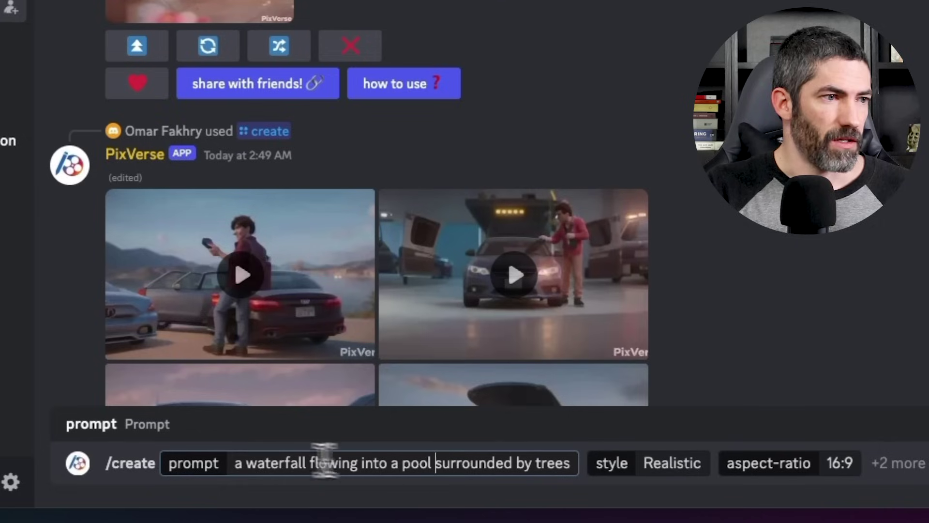
{"action": "left_click_drag", "start_coordinate": [238, 462], "coordinate": [568, 462]}
{"action": "left_click", "coordinate": [574, 463]}
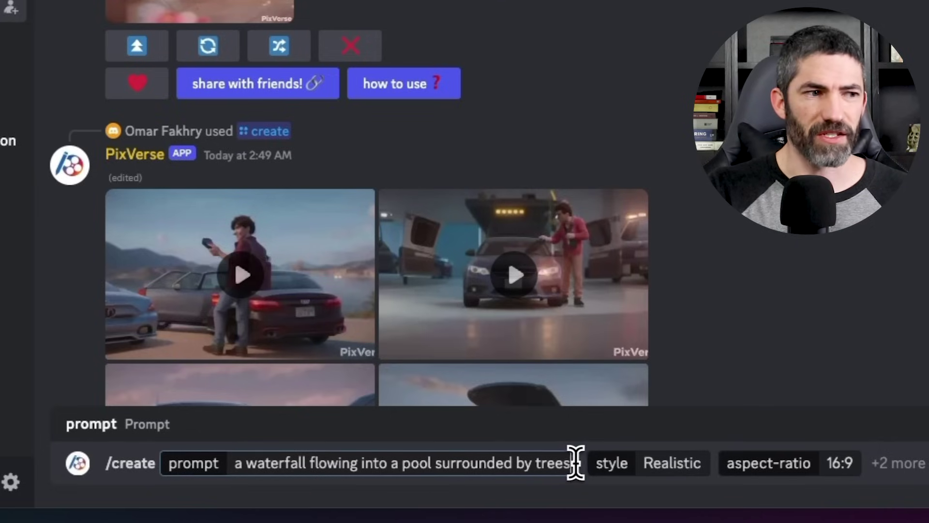
{"action": "key", "text": "Return"}
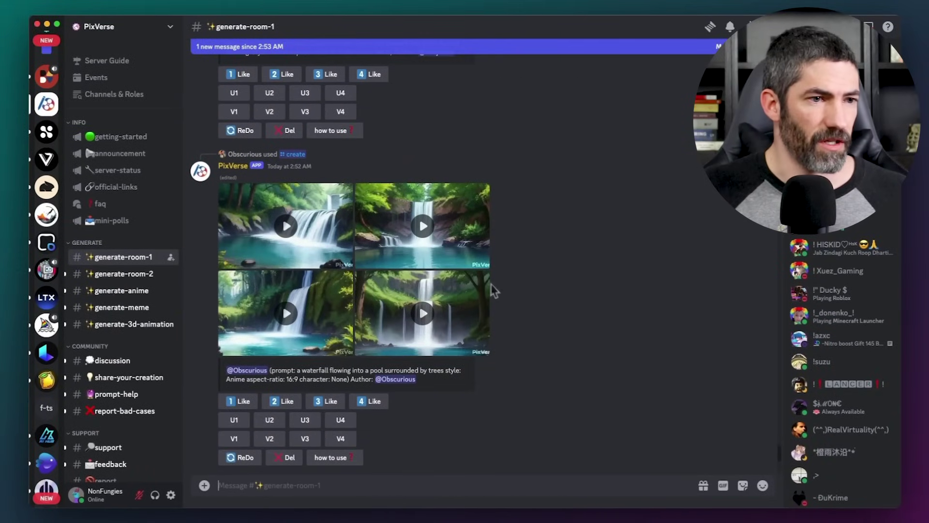
View the first waterfall clip and a Realistic waterfall clip full-size, closing the viewer after each.
{"action": "left_click", "coordinate": [321, 243]}
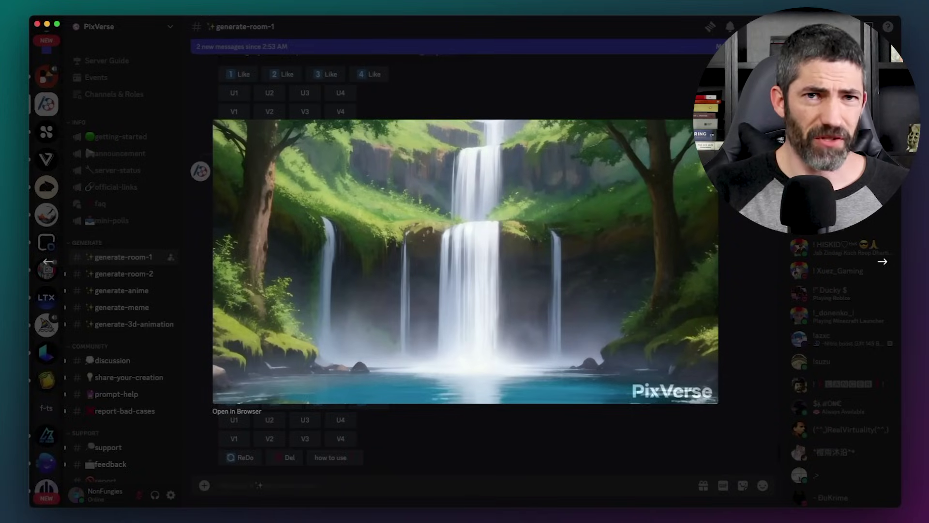
{"action": "left_click", "coordinate": [744, 229]}
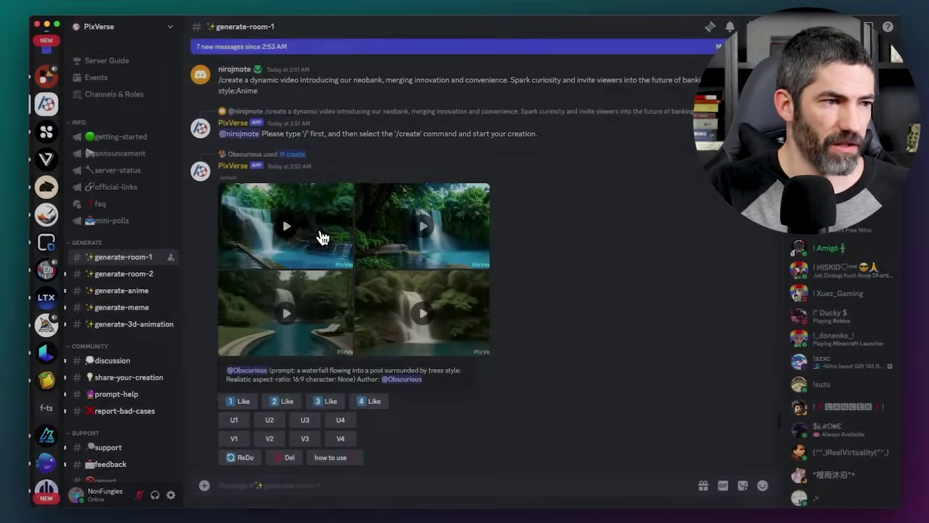
{"action": "left_click", "coordinate": [339, 191]}
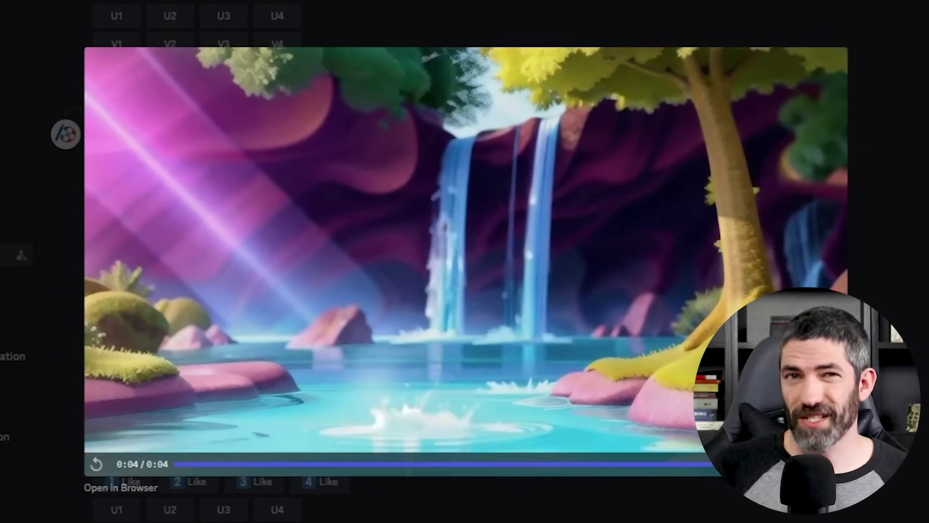
{"action": "left_click", "coordinate": [918, 253]}
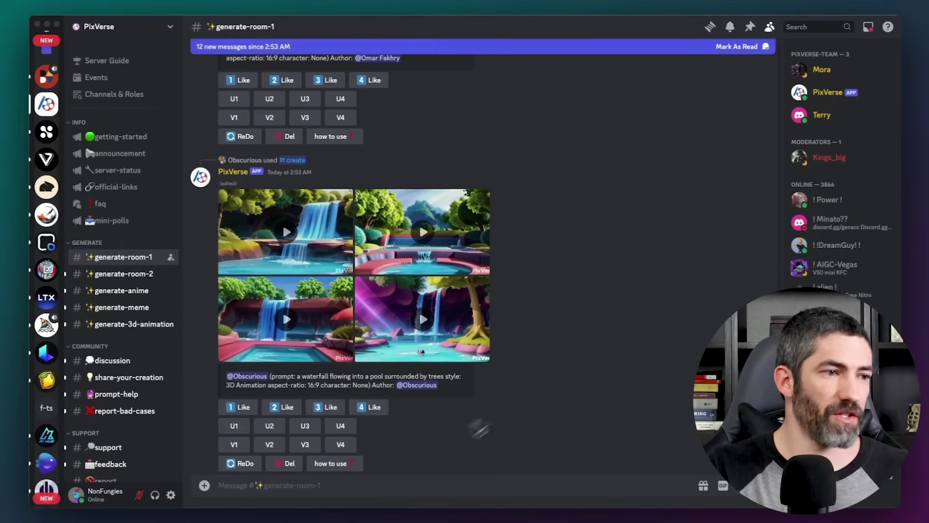
{"action": "left_click", "coordinate": [378, 485]}
Send PixVerse /animate with the Nuclear Mushroom Explosions image, prompt 'explosion', and HD quality on.
{"action": "type", "text": "/animate"}
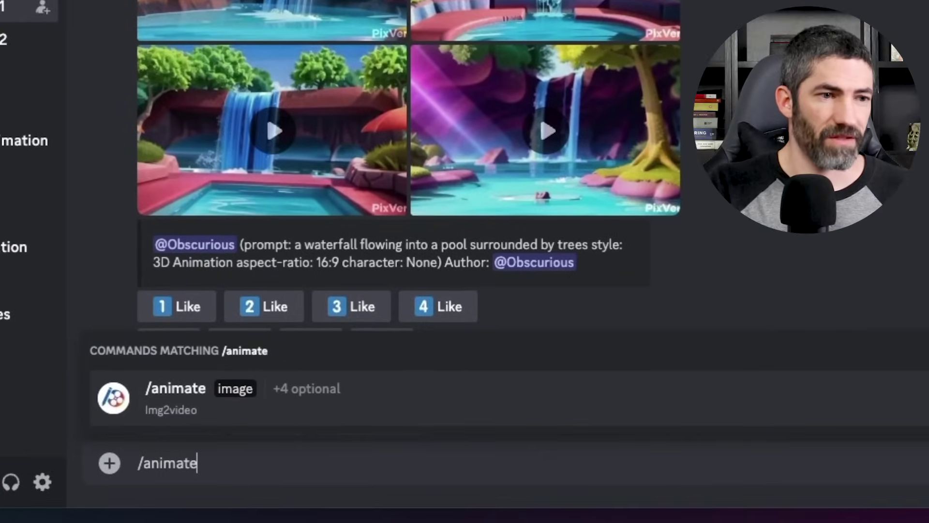
{"action": "key", "text": "Return"}
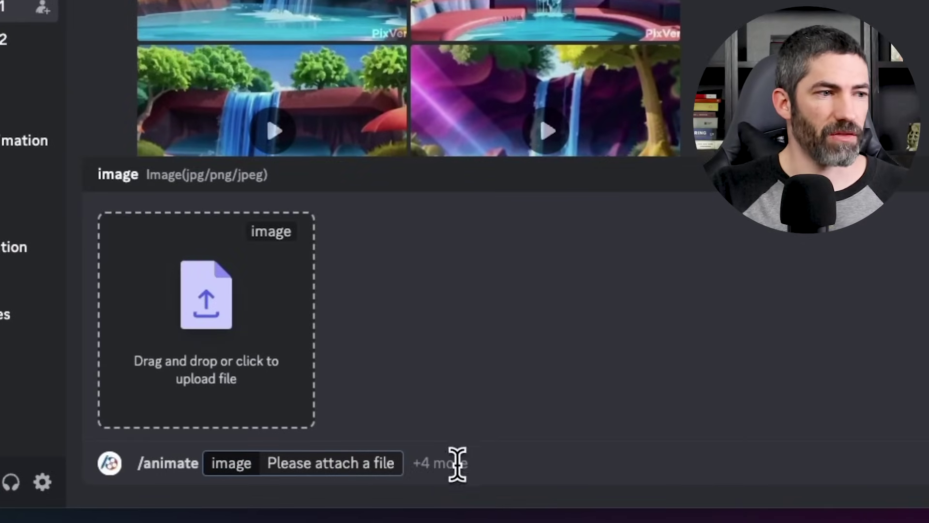
{"action": "left_click_drag", "start_coordinate": [576, 286], "coordinate": [228, 325]}
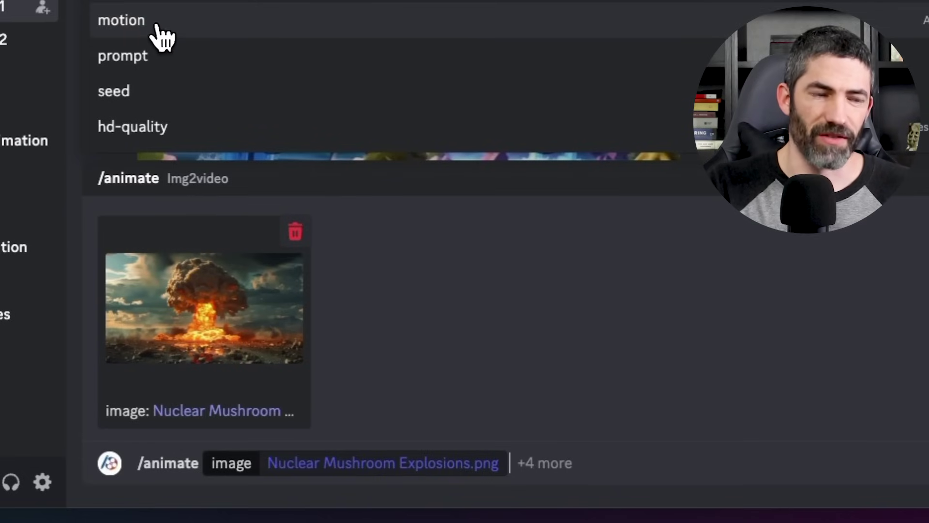
{"action": "left_click", "coordinate": [154, 59]}
{"action": "type", "text": "explosion"}
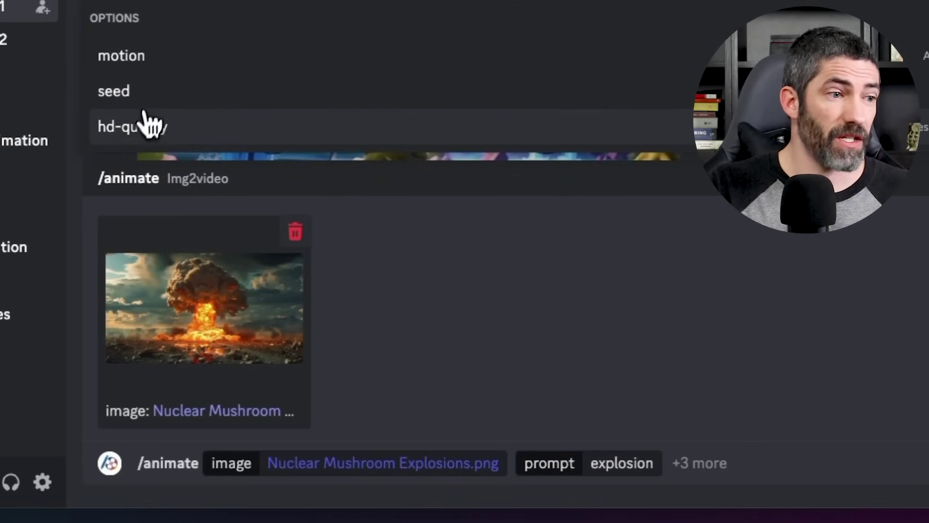
{"action": "left_click", "coordinate": [143, 126]}
{"action": "left_click", "coordinate": [115, 102]}
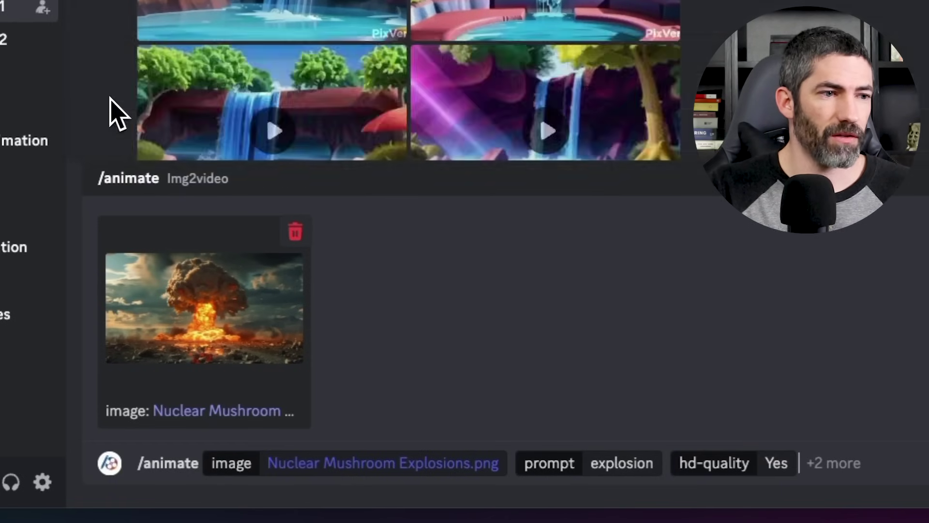
{"action": "key", "text": "Return"}
Resend the /animate request with HD quality on and play the finished explosion video.
{"action": "type", "text": "/anima"}
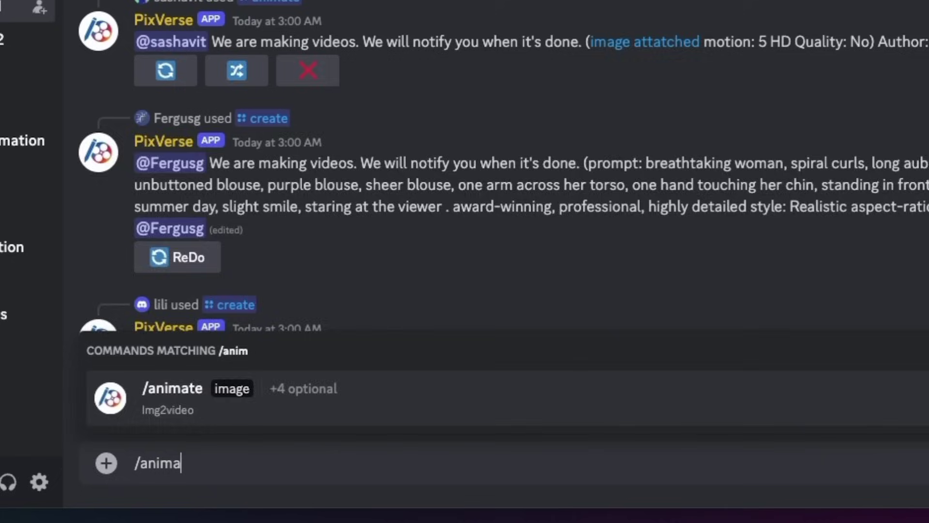
{"action": "key", "text": "Return"}
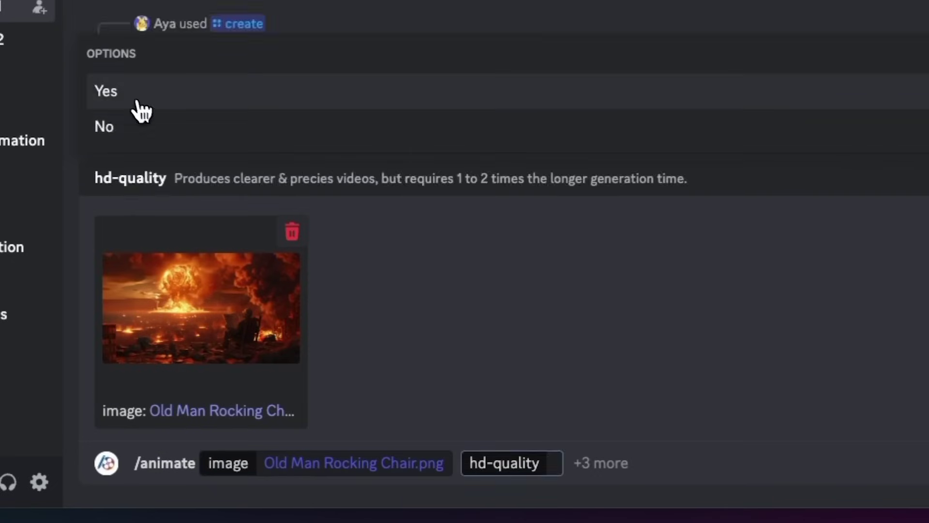
{"action": "left_click", "coordinate": [135, 110]}
{"action": "key", "text": "Return"}
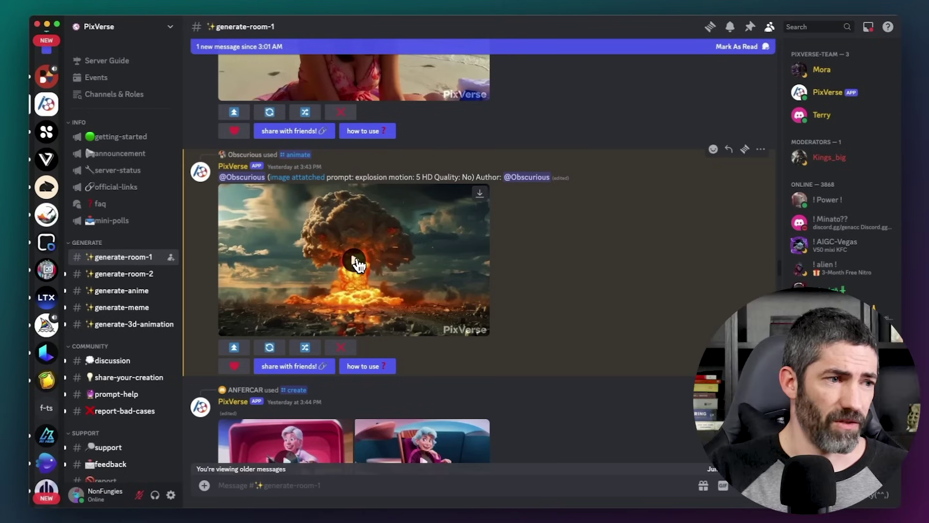
{"action": "left_click", "coordinate": [353, 260]}
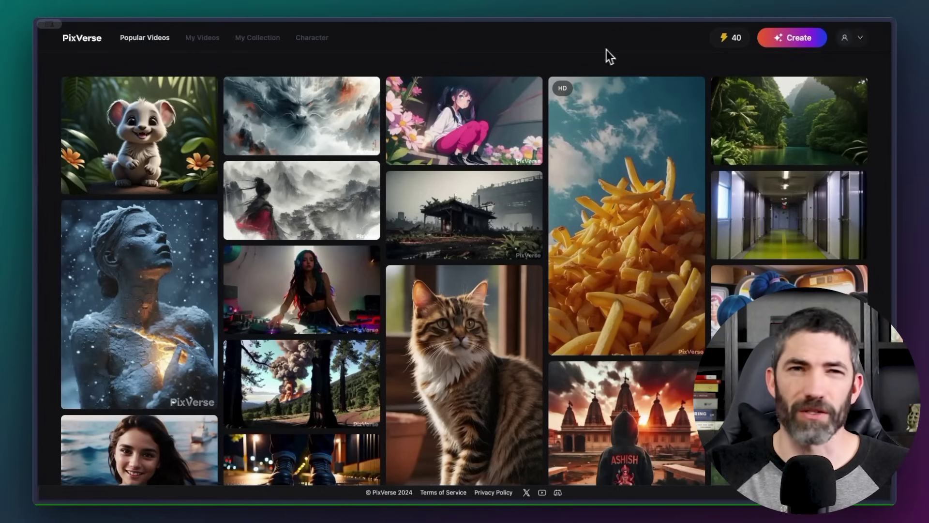
{"action": "left_click", "coordinate": [772, 39]}
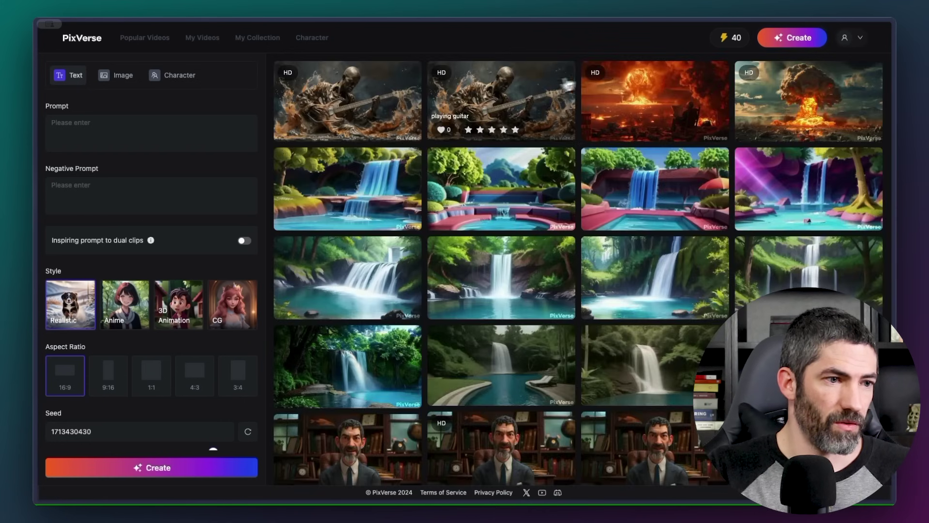
{"action": "left_click", "coordinate": [116, 77]}
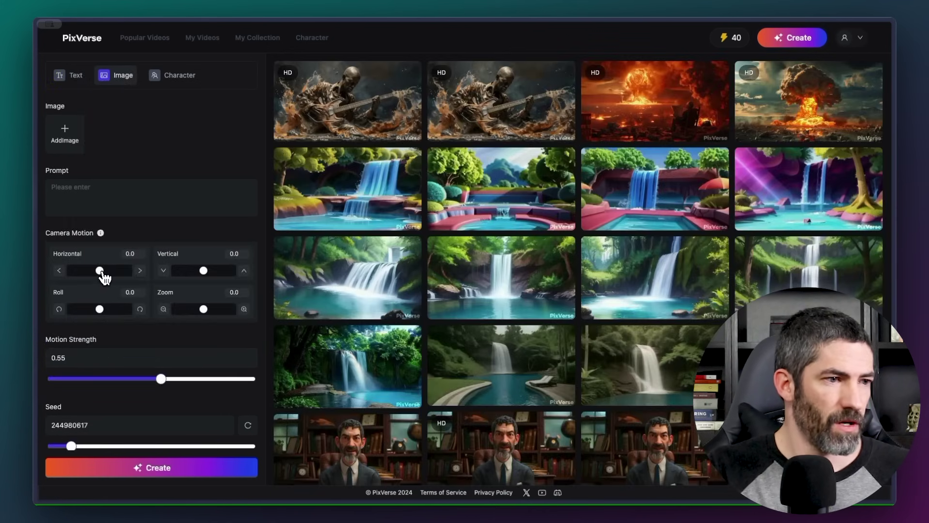
{"action": "left_click", "coordinate": [314, 39]}
Create and name a new PixVerse character from the cartoon dad desk portrait.
{"action": "left_click", "coordinate": [459, 162]}
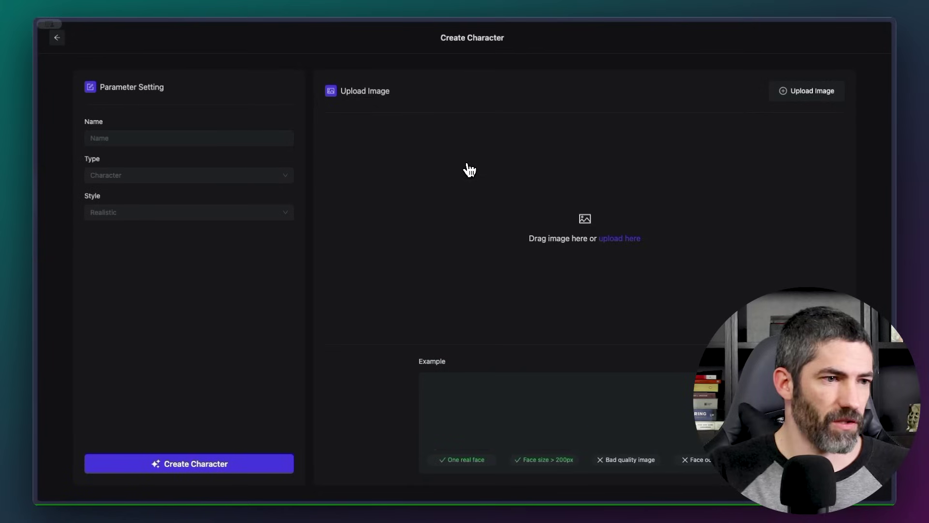
{"action": "left_click_drag", "start_coordinate": [585, 223], "coordinate": [585, 225]}
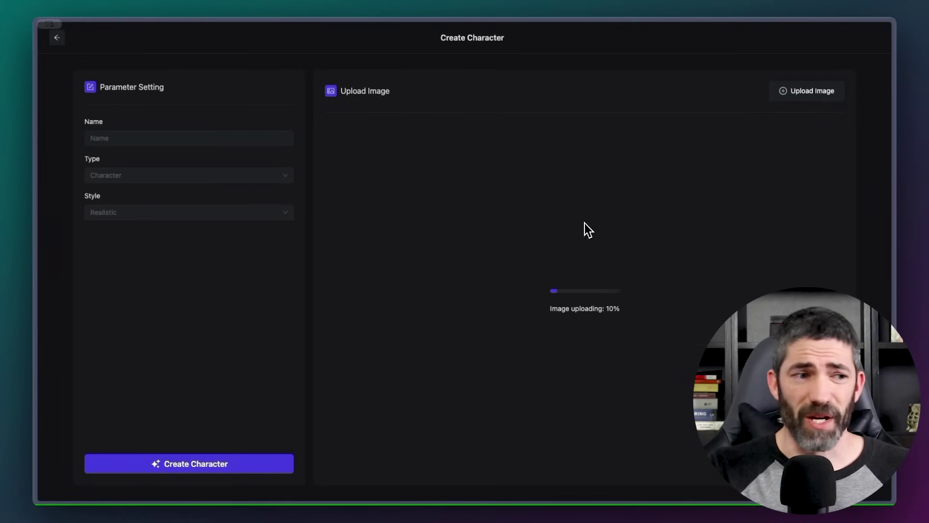
{"action": "left_click", "coordinate": [103, 138]}
{"action": "type", "text": "Kevin"}
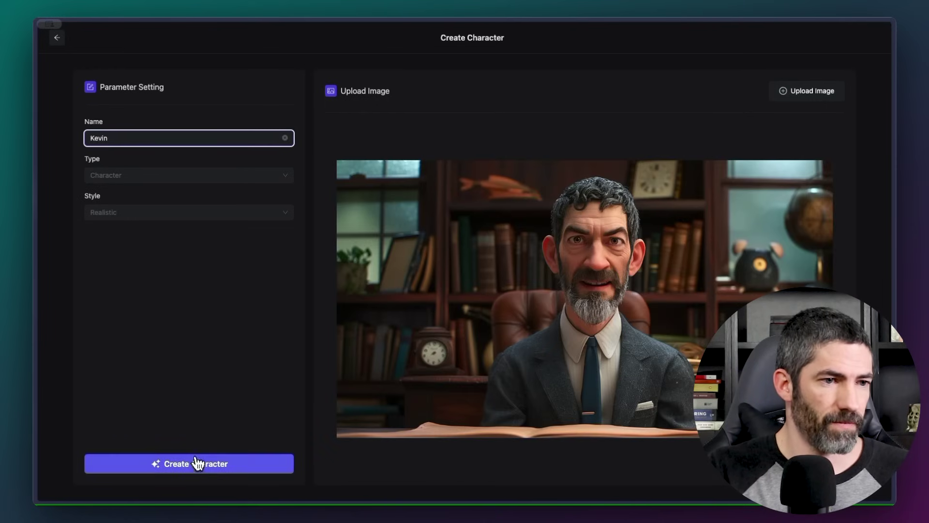
{"action": "left_click", "coordinate": [197, 464]}
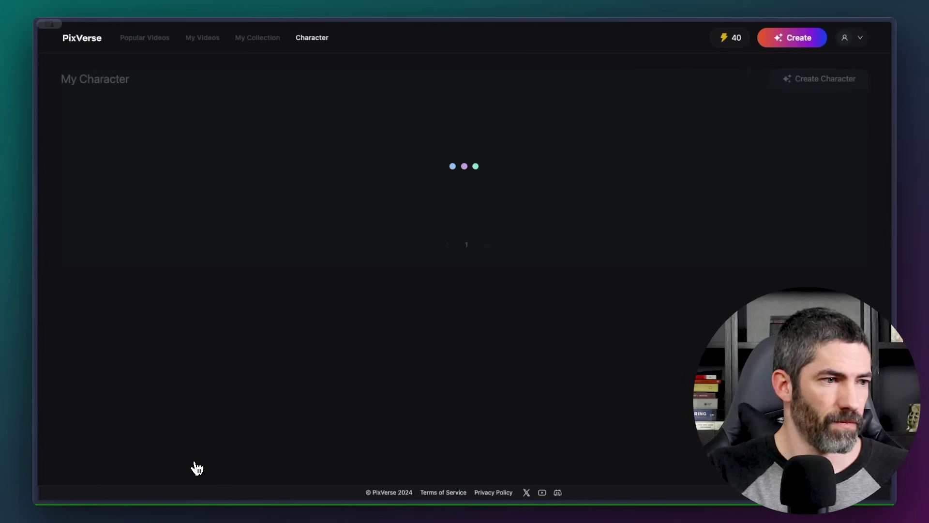
Generate a 'Man in a coffee shop' video using the new character.
{"action": "left_click", "coordinate": [794, 44]}
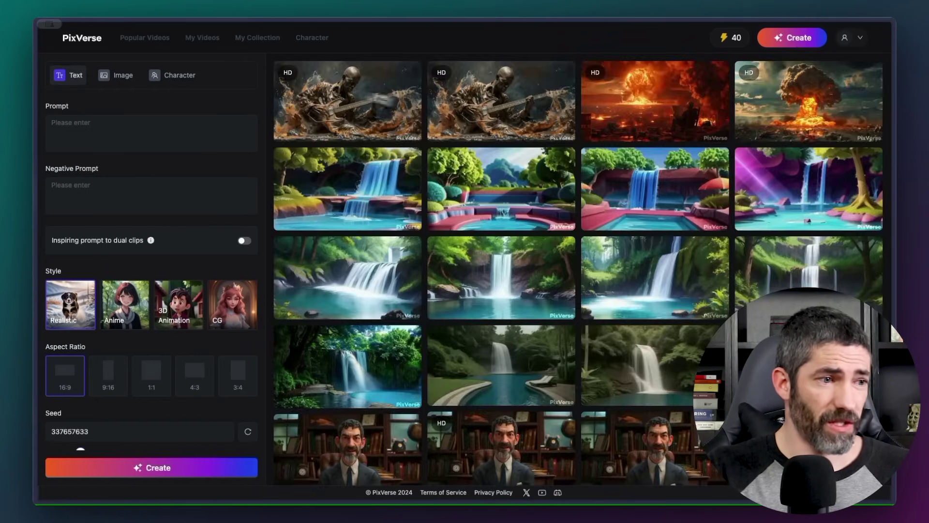
{"action": "left_click", "coordinate": [182, 76]}
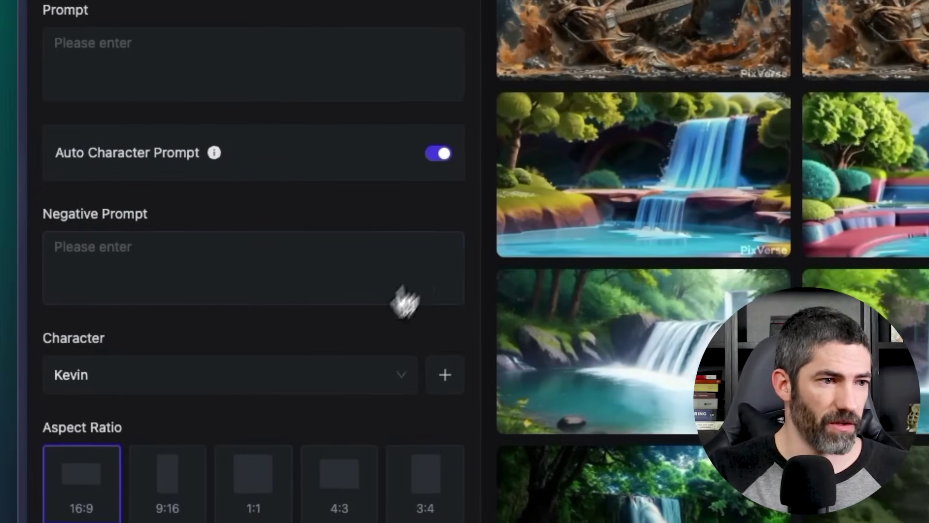
{"action": "left_click", "coordinate": [313, 385]}
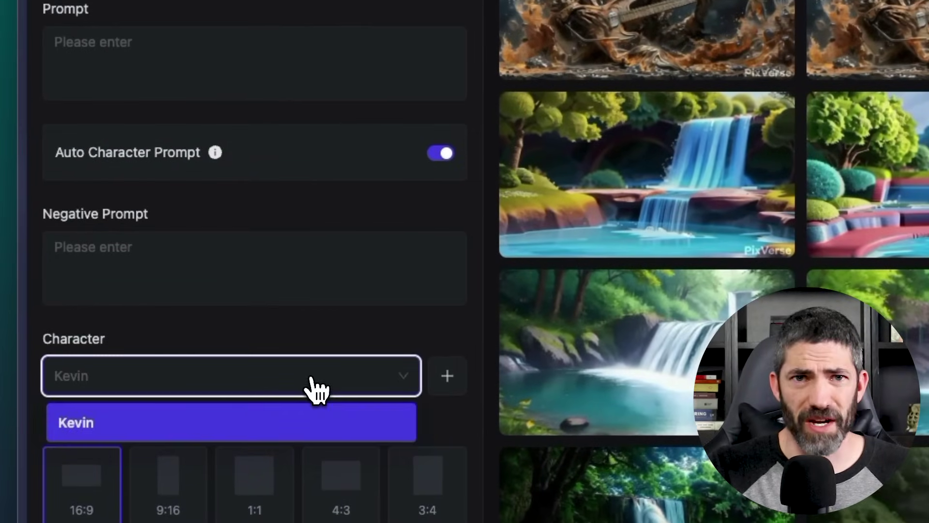
{"action": "left_click", "coordinate": [91, 425]}
{"action": "left_click", "coordinate": [97, 59]}
{"action": "type", "text": "Man "}
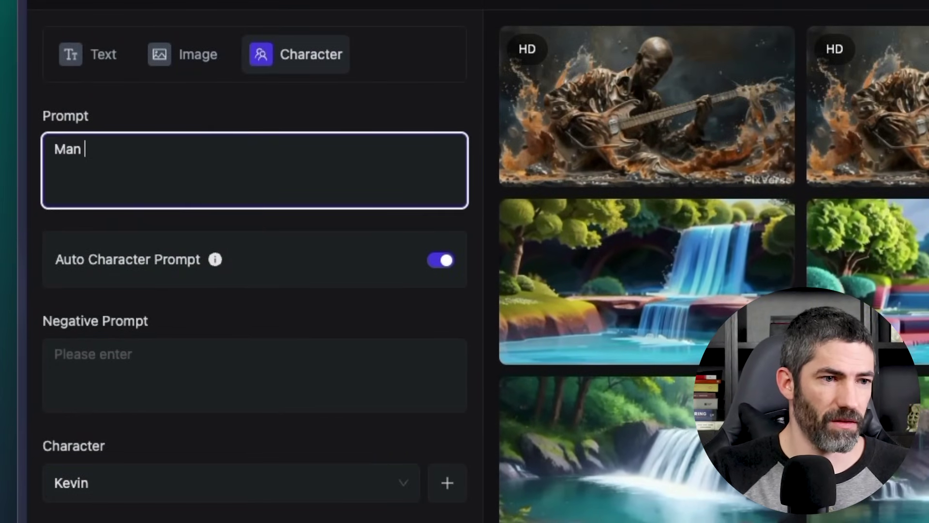
{"action": "type", "text": "in a coffee shop"}
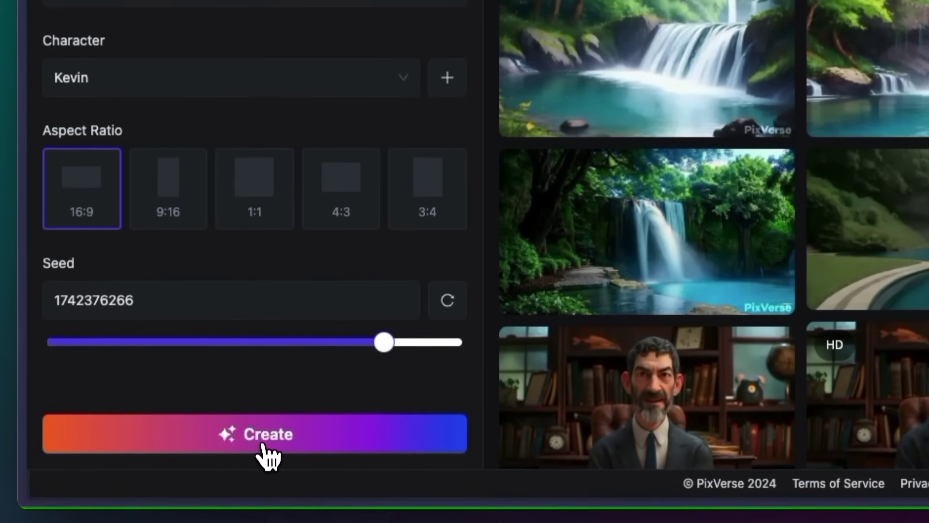
{"action": "left_click", "coordinate": [268, 452]}
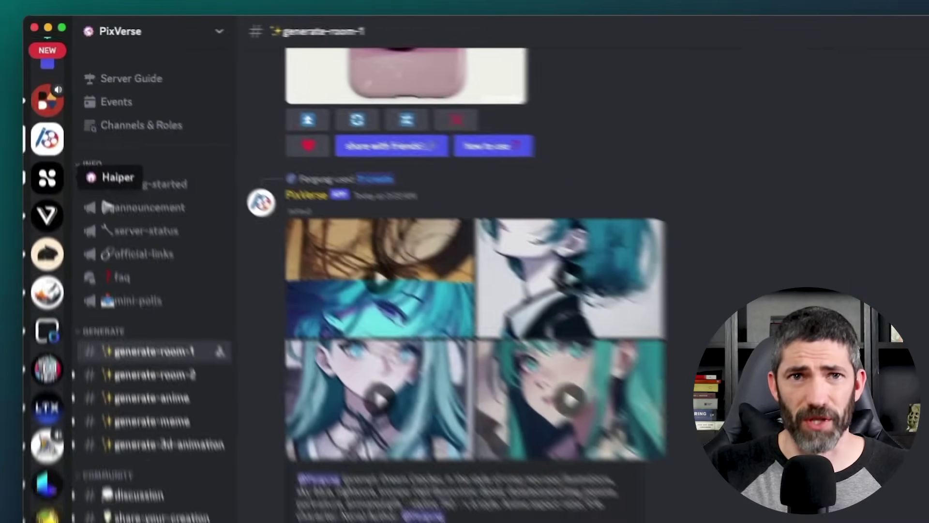
In Haiper's create-1 channel, request a 'nuclear explosion' video with /create.
{"action": "left_click", "coordinate": [47, 177]}
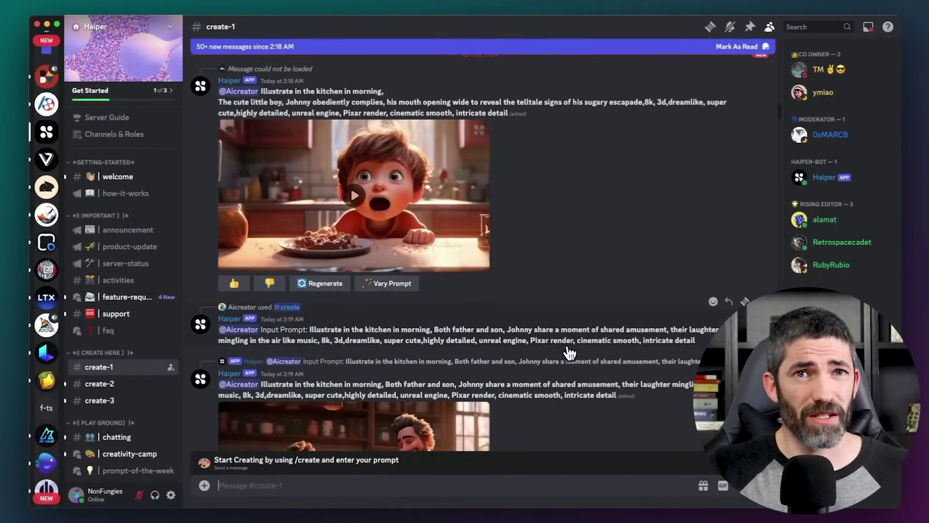
{"action": "left_click", "coordinate": [376, 484]}
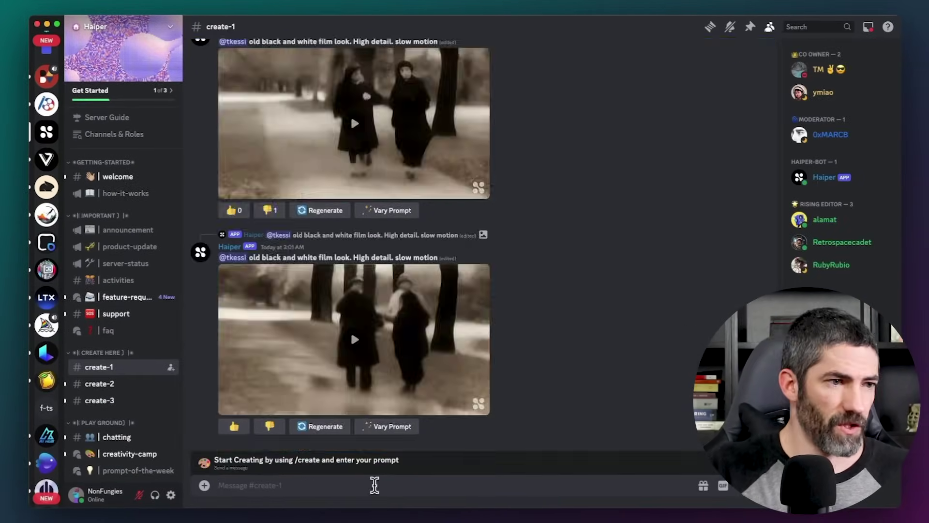
{"action": "type", "text": "/create"}
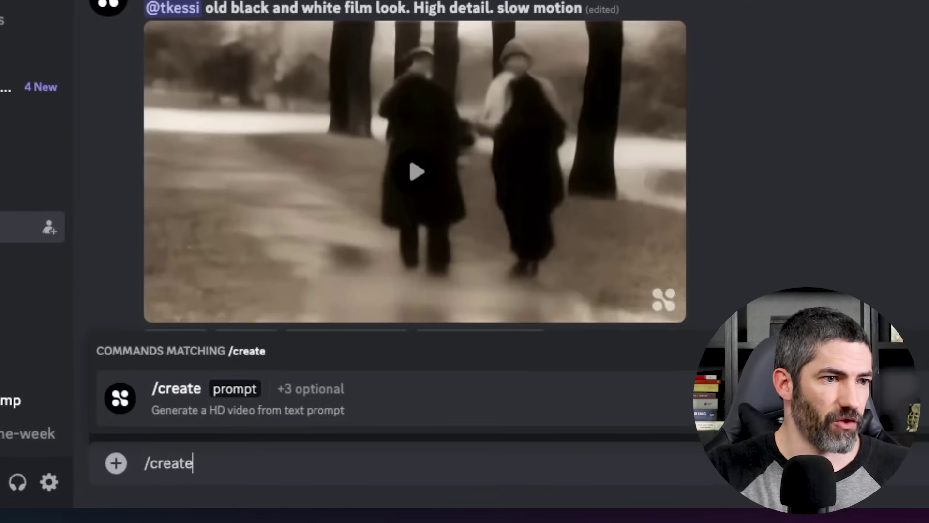
{"action": "key", "text": "Tab"}
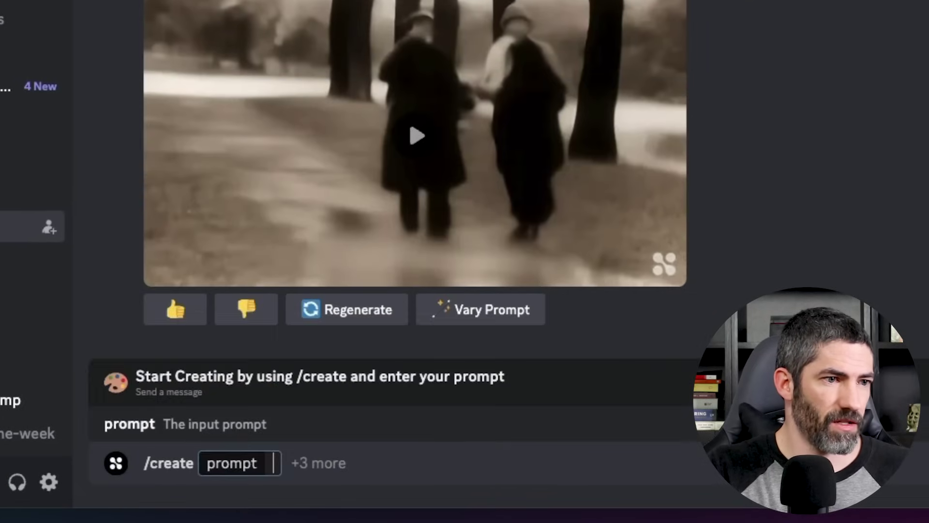
{"action": "type", "text": "nuclear explosion"}
{"action": "left_click", "coordinate": [498, 443]}
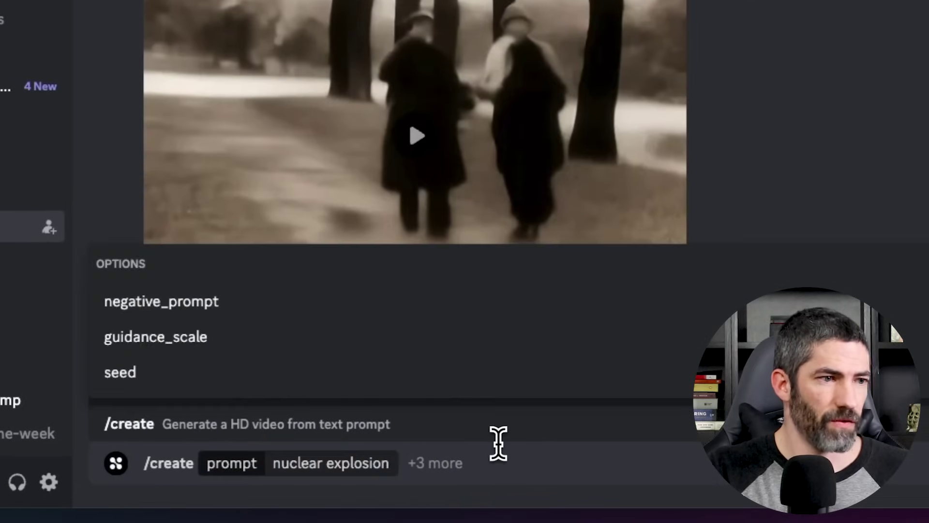
{"action": "key", "text": "Return"}
Request a 'waterfall flowing into a pool surrounded by trees' video, then start an /animate request.
{"action": "type", "text": "/create"}
{"action": "key", "text": "Tab"}
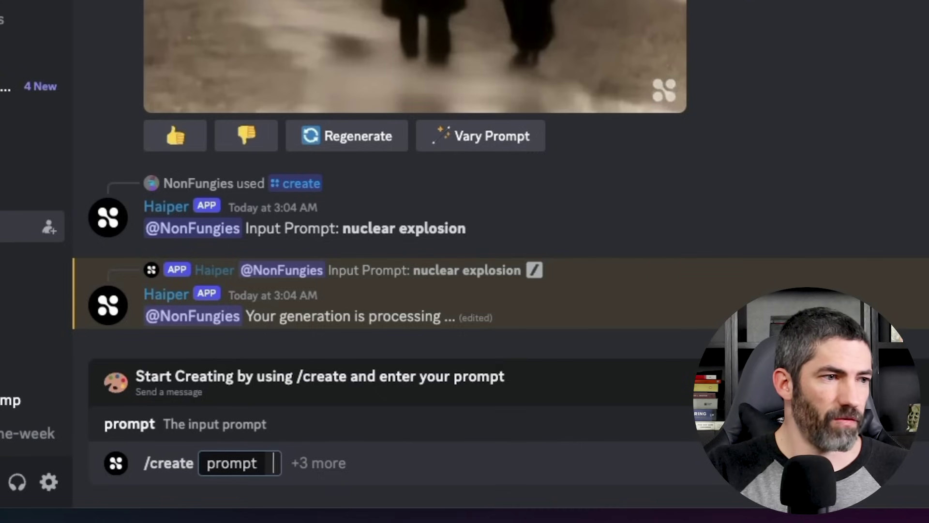
{"action": "type", "text": "a waterfall flowing into a pool surro"}
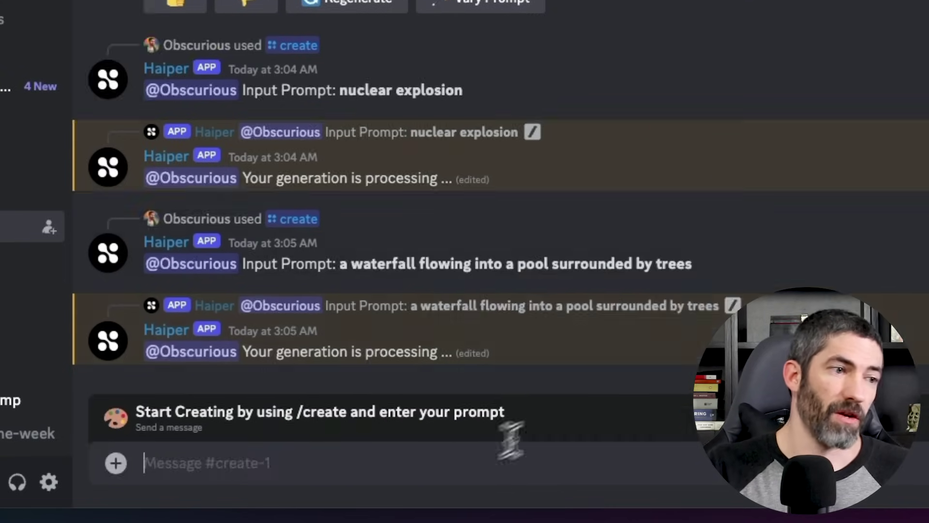
{"action": "type", "text": "/animate"}
{"action": "key", "text": "Tab"}
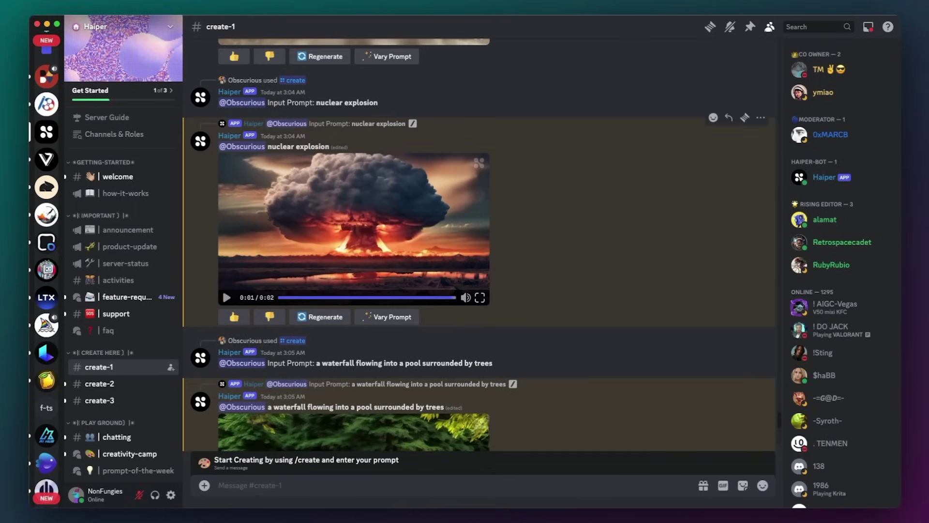
Play the generated waterfall video, then play and pause the explosion animation further down.
{"action": "scroll", "coordinate": [359, 228], "scroll_direction": "down", "scroll_amount": 5}
{"action": "left_click", "coordinate": [358, 226]}
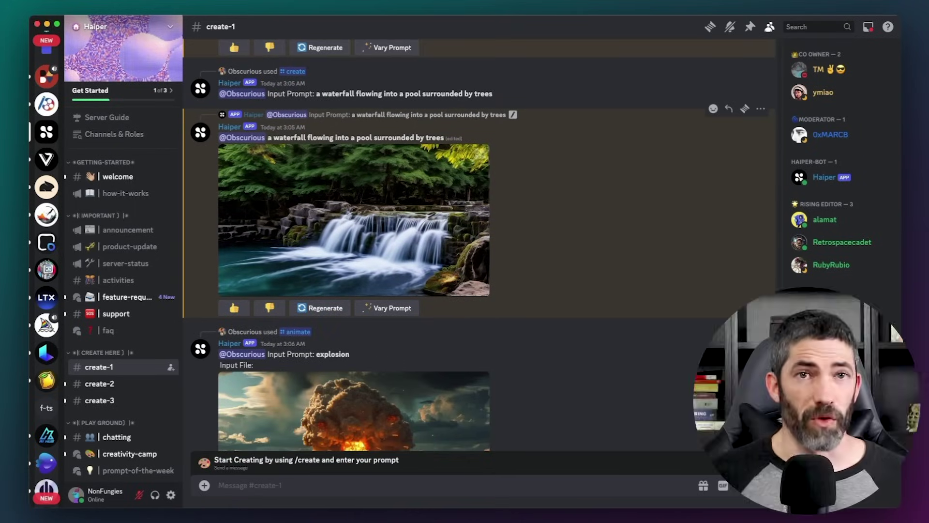
{"action": "scroll", "coordinate": [626, 387], "scroll_direction": "down", "scroll_amount": 6}
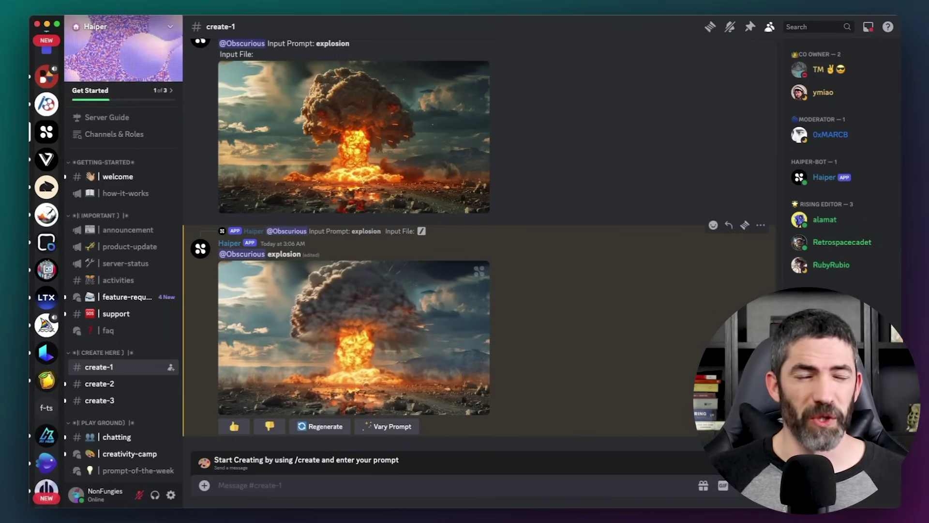
{"action": "left_click", "coordinate": [354, 338]}
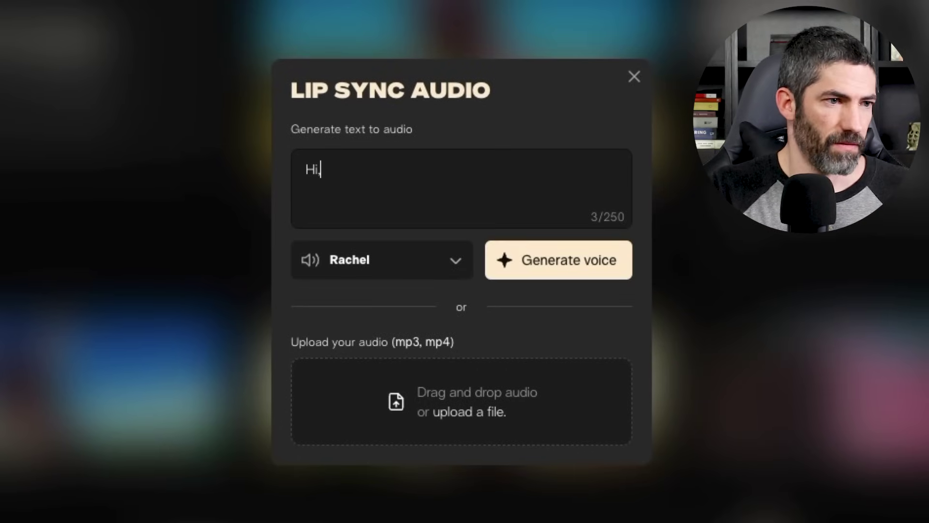
Voice a line introducing the speaker and welcoming viewers to Futurepedia with Drew, attach it, and generate.
{"action": "type", "text": ". "}
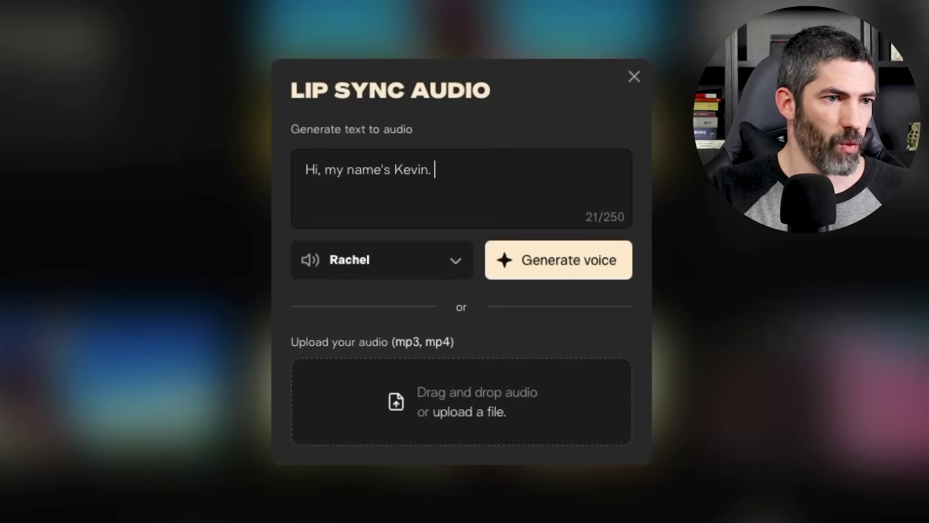
{"action": "type", "text": "Welcome to Futurepedia"}
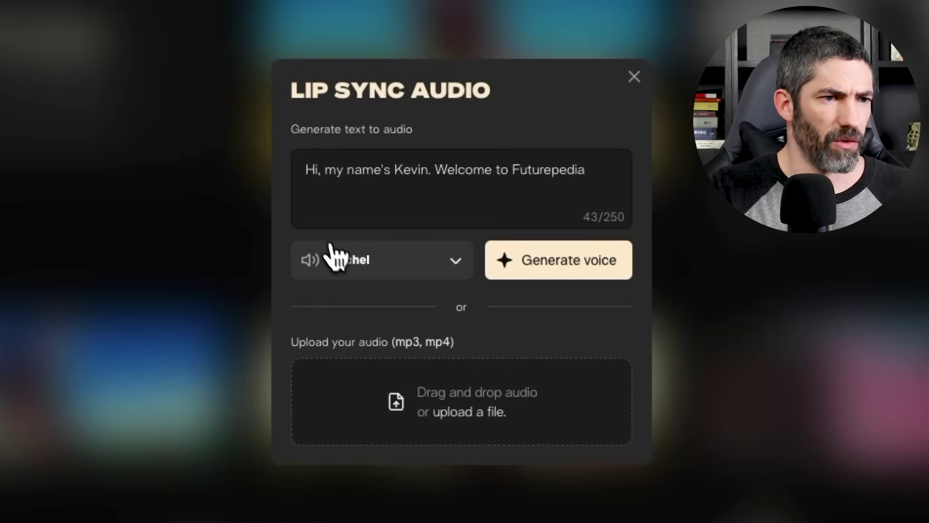
{"action": "left_click", "coordinate": [341, 260]}
{"action": "left_click", "coordinate": [344, 344]}
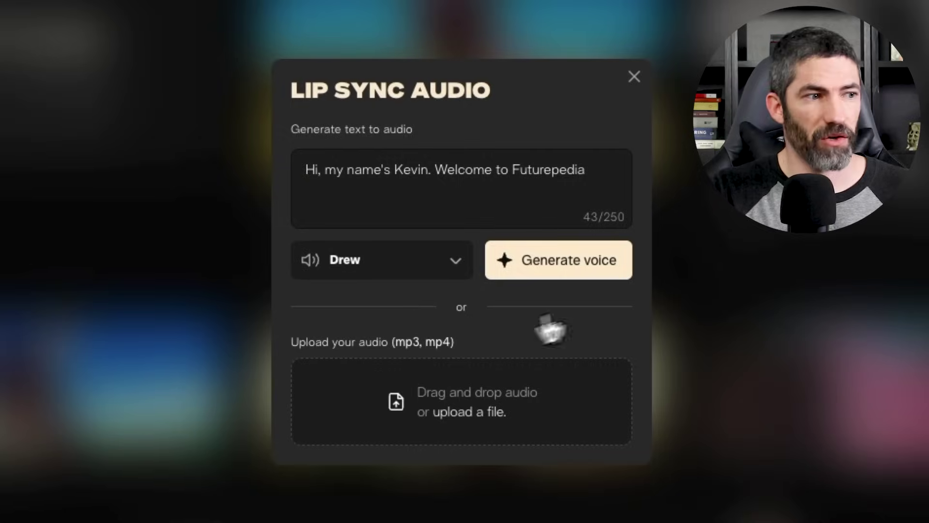
{"action": "left_click", "coordinate": [607, 264]}
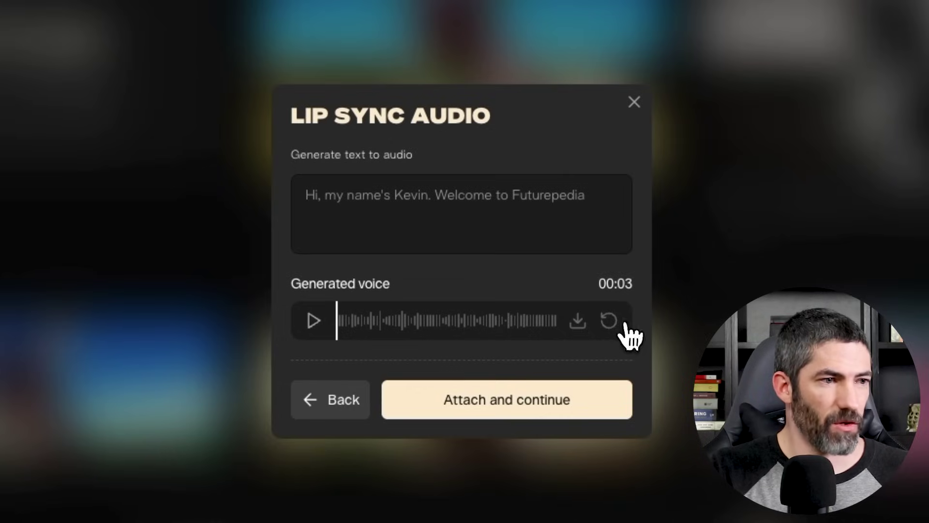
{"action": "left_click", "coordinate": [609, 320]}
{"action": "left_click", "coordinate": [312, 320]}
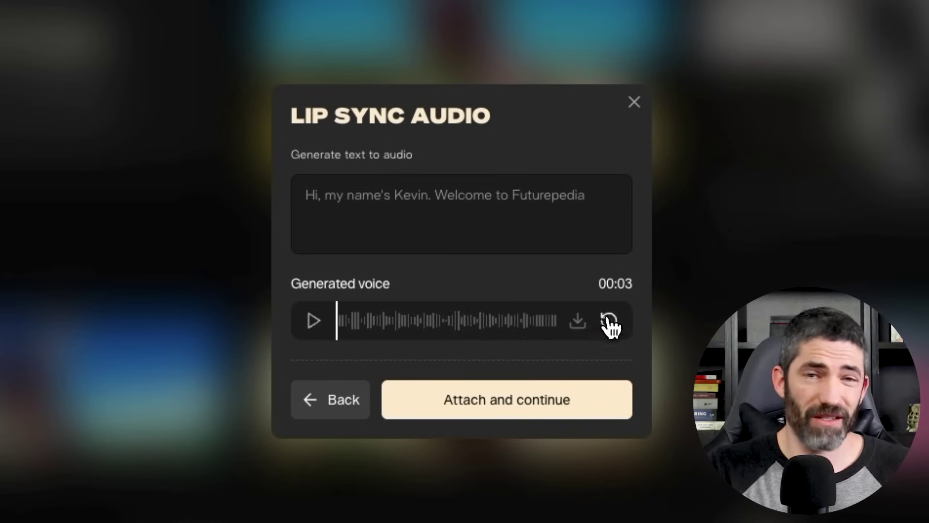
{"action": "left_click", "coordinate": [608, 321]}
{"action": "left_click", "coordinate": [479, 400]}
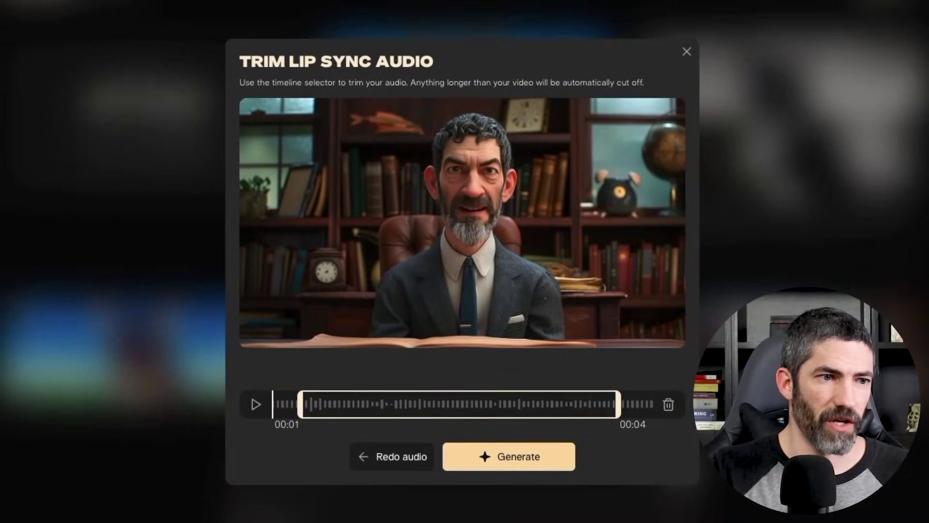
{"action": "left_click", "coordinate": [503, 464]}
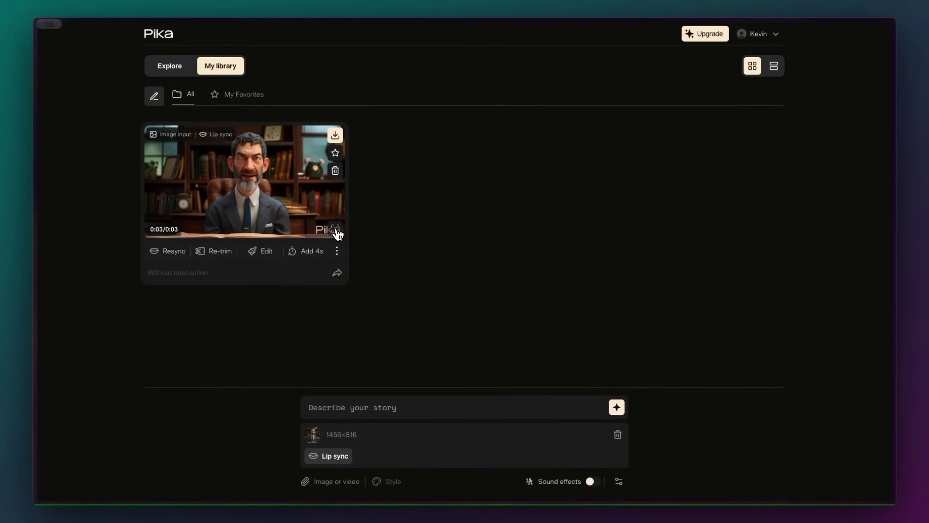
Open the lip-synced man-on-a-boat clip in the full-size viewer.
{"action": "left_click", "coordinate": [335, 229]}
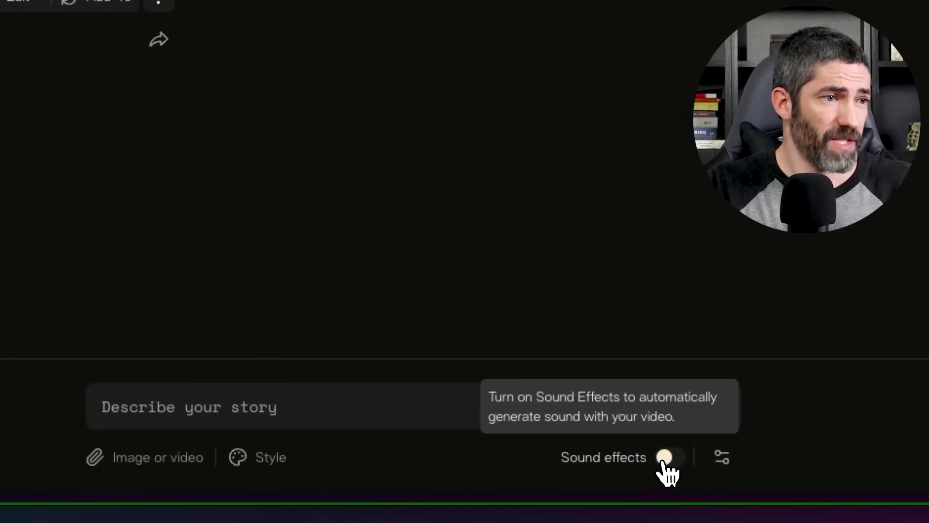
Turn on sound effects and attach the fiery Earth clip.
{"action": "left_click", "coordinate": [665, 463]}
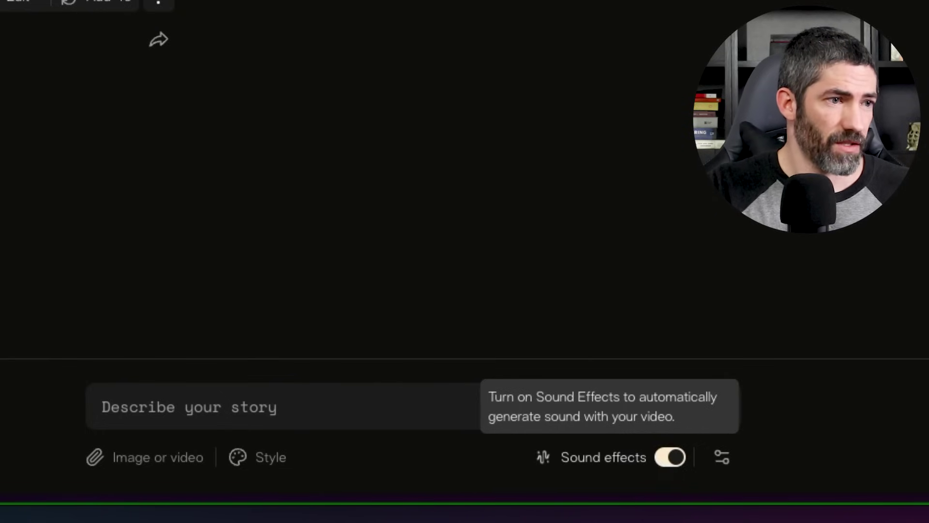
{"action": "left_click", "coordinate": [177, 460]}
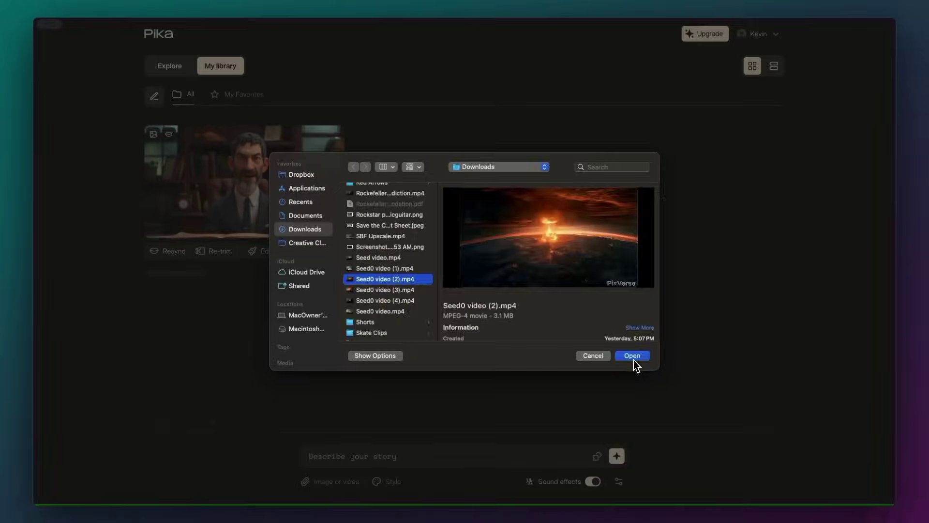
{"action": "left_click", "coordinate": [632, 356]}
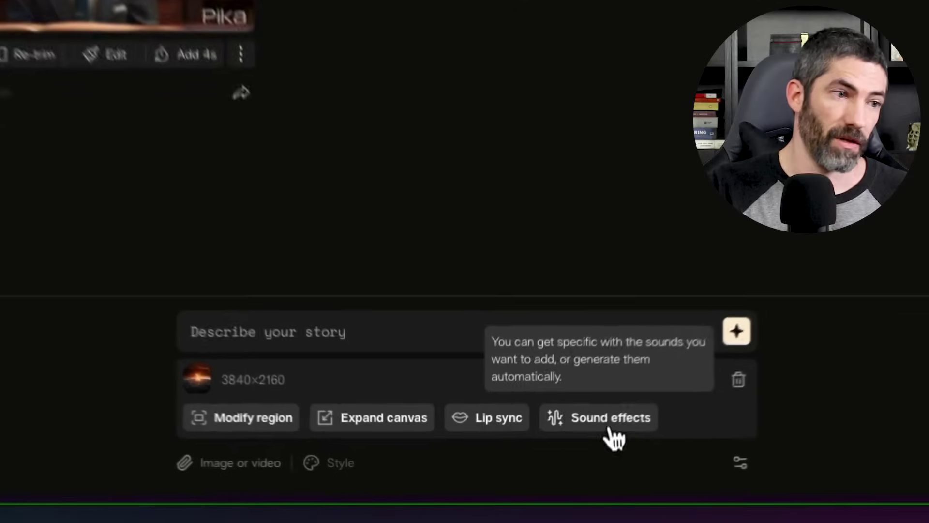
Generate 'explosion' sound effects, preview the first option, and continue to trimming.
{"action": "left_click", "coordinate": [629, 409]}
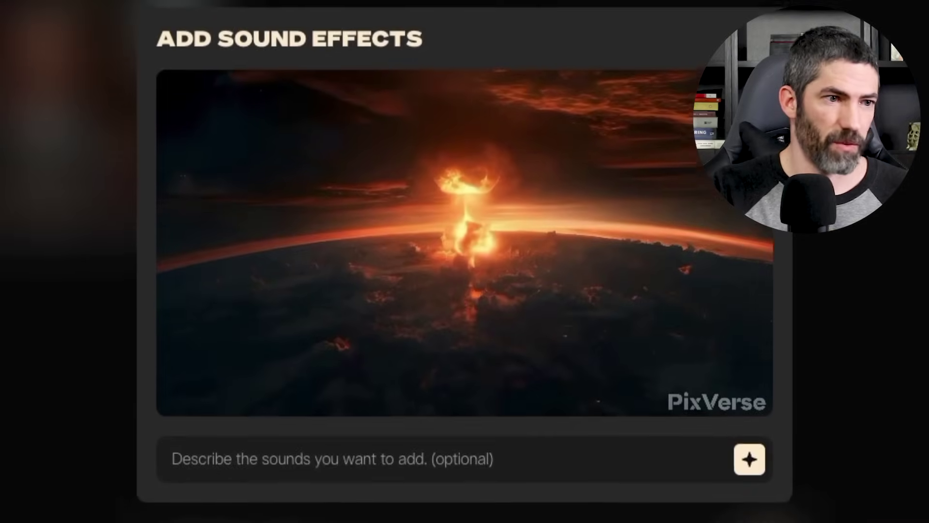
{"action": "type", "text": "explosion"}
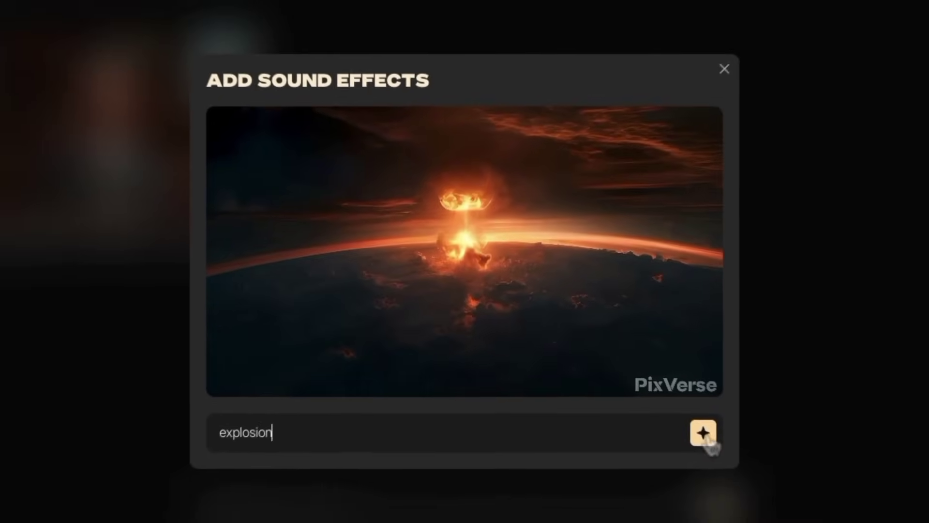
{"action": "left_click", "coordinate": [749, 465]}
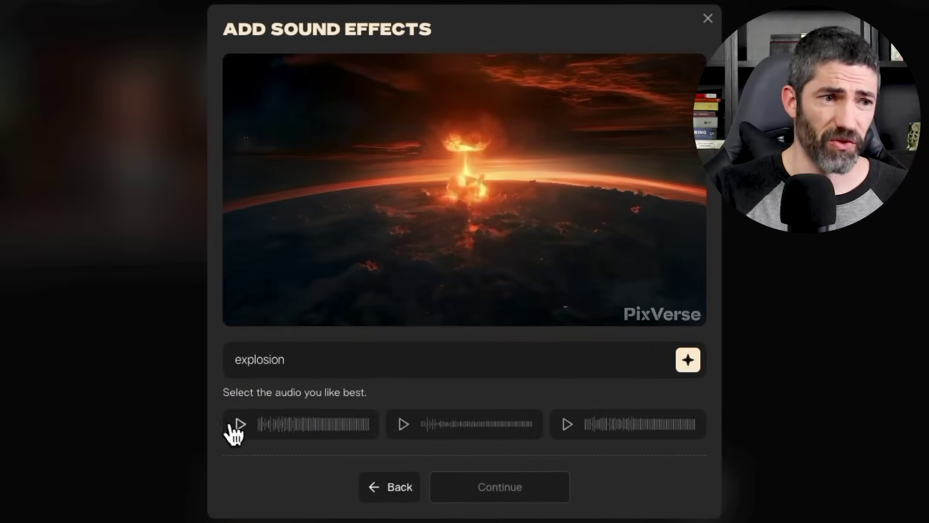
{"action": "left_click", "coordinate": [239, 425]}
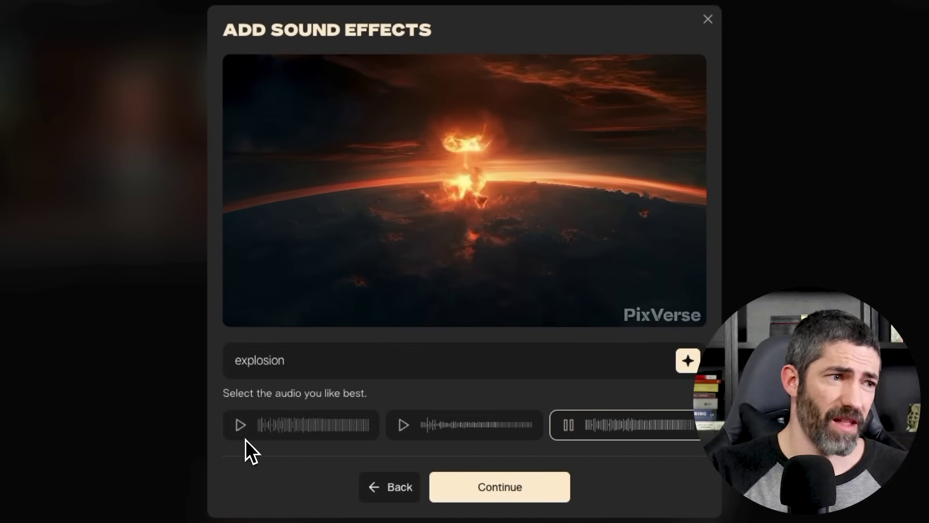
{"action": "left_click", "coordinate": [435, 474]}
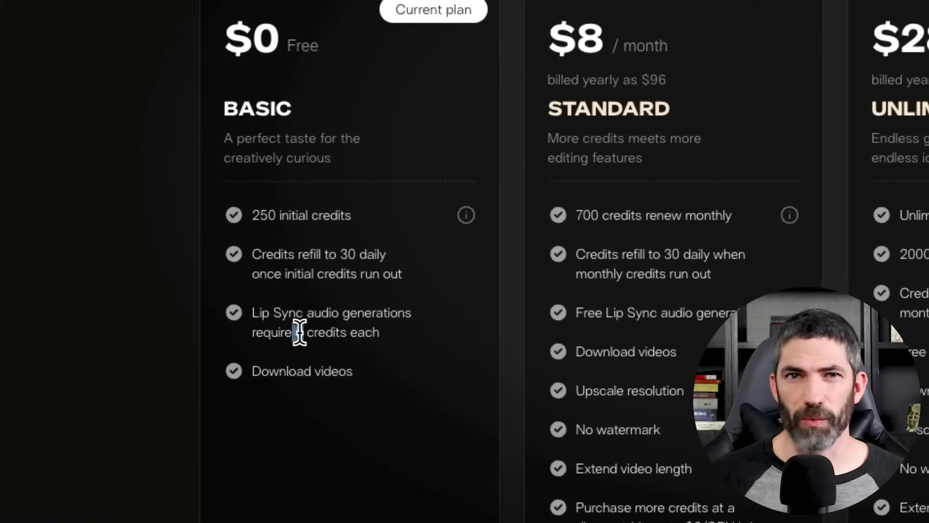
Highlight the '2 credits each' Lip Sync cost under the free Basic plan.
{"action": "left_click_drag", "start_coordinate": [290, 332], "coordinate": [376, 341]}
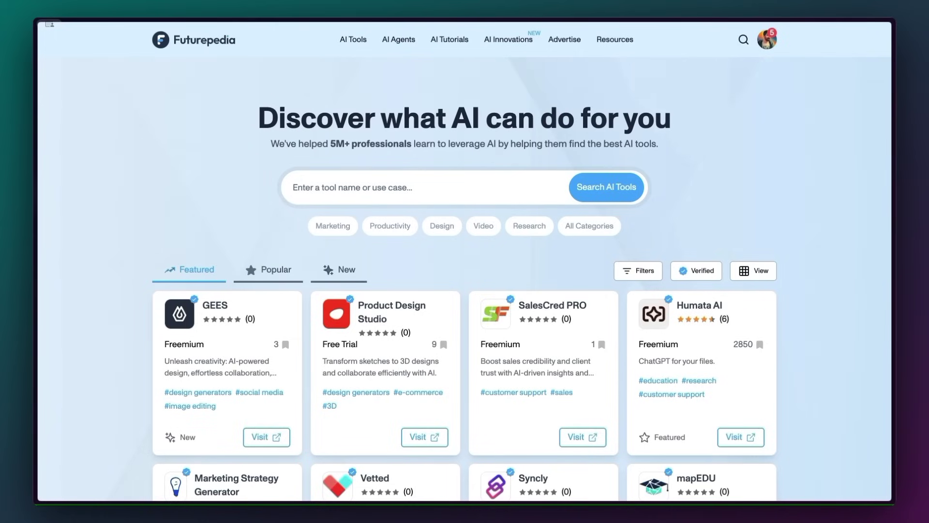
Browse the AI tool categories, then the profile's Favorites and Recommendations tabs.
{"action": "left_click", "coordinate": [355, 48]}
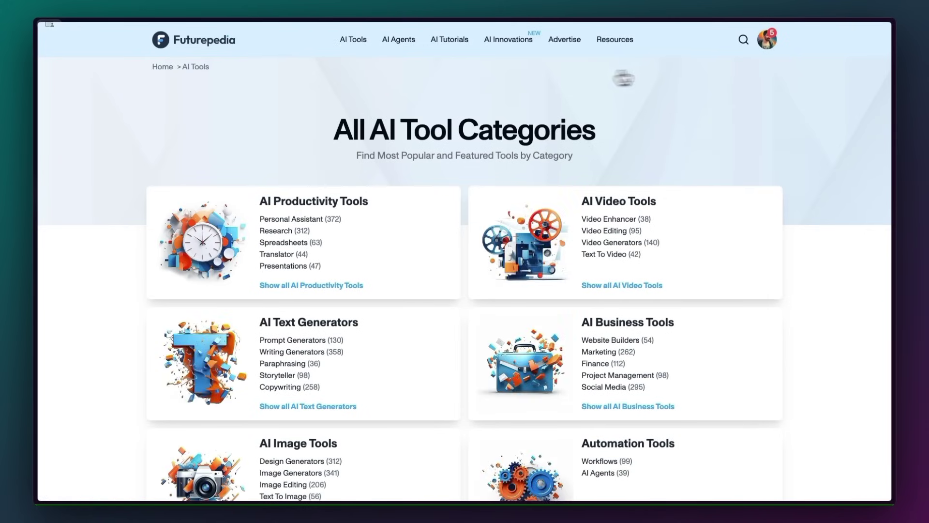
{"action": "left_click", "coordinate": [768, 48]}
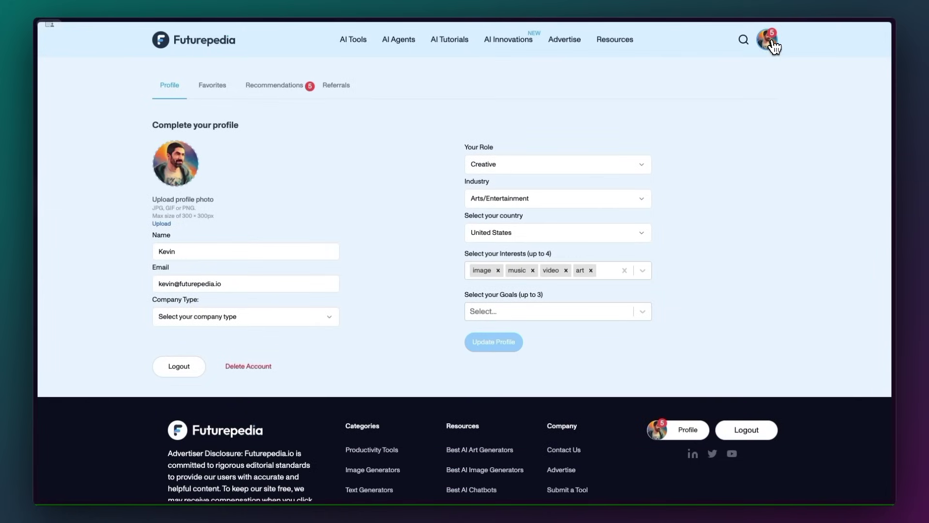
{"action": "left_click", "coordinate": [217, 90]}
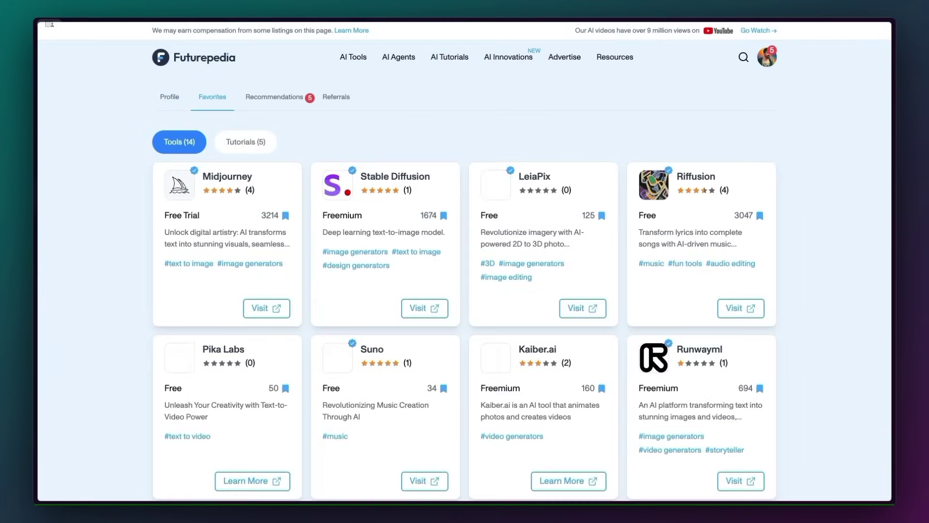
{"action": "left_click", "coordinate": [260, 102]}
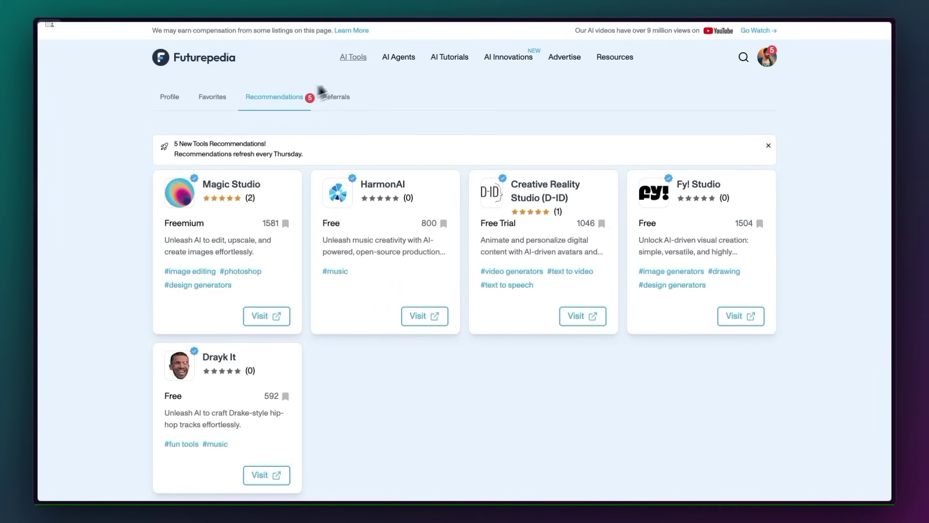
Go to the Free AI Tutorials & Demos page and scroll through the tutorials.
{"action": "left_click", "coordinate": [452, 58]}
{"action": "scroll", "coordinate": [708, 151], "scroll_direction": "down", "scroll_amount": 6}
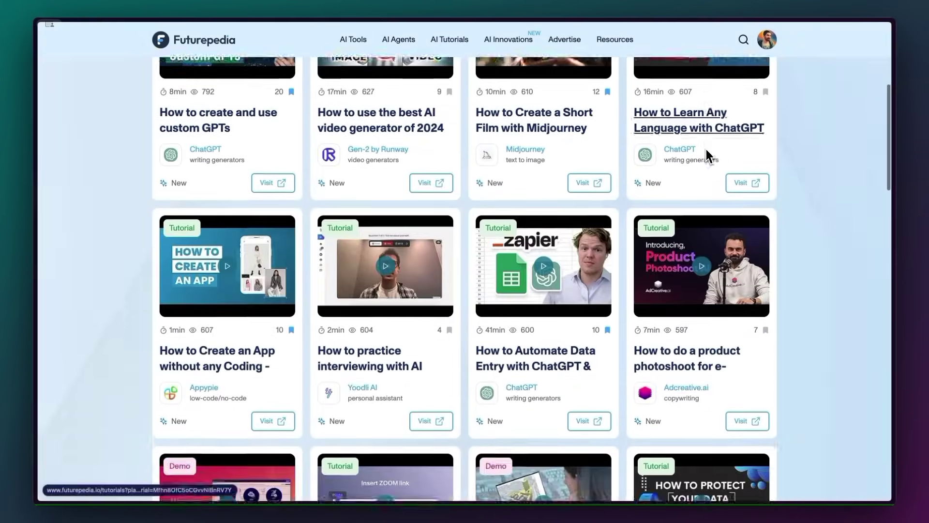
{"action": "scroll", "coordinate": [707, 149], "scroll_direction": "down", "scroll_amount": 2}
{"action": "scroll", "coordinate": [706, 149], "scroll_direction": "up", "scroll_amount": 8}
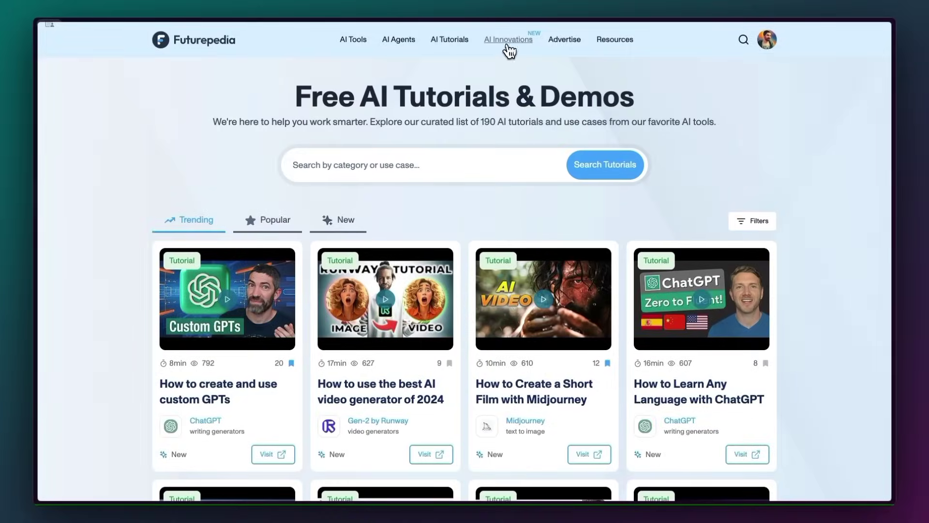
On AI Innovations, view the charts for the 12M, 3M and 6M ranges.
{"action": "left_click", "coordinate": [507, 45]}
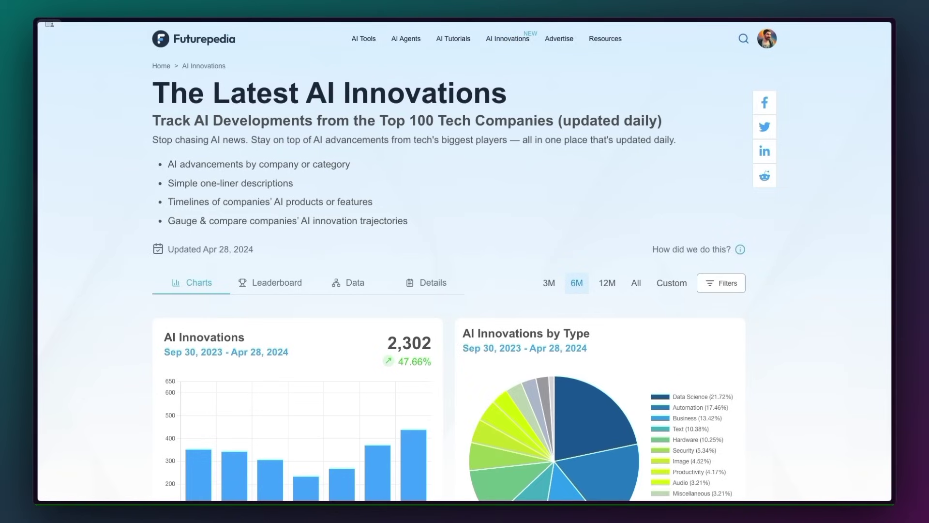
{"action": "scroll", "coordinate": [465, 261], "scroll_direction": "down", "scroll_amount": 3}
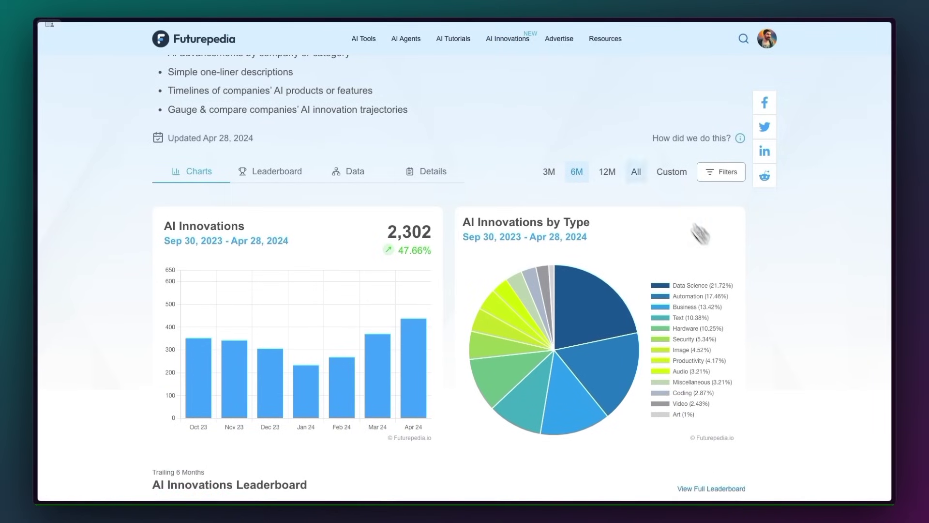
{"action": "left_click", "coordinate": [610, 172]}
{"action": "left_click", "coordinate": [550, 173]}
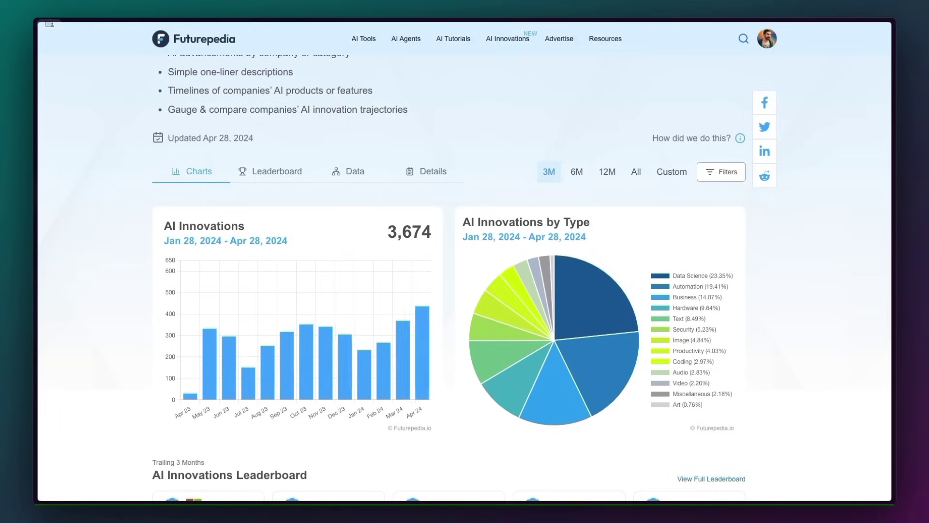
{"action": "left_click", "coordinate": [576, 172]}
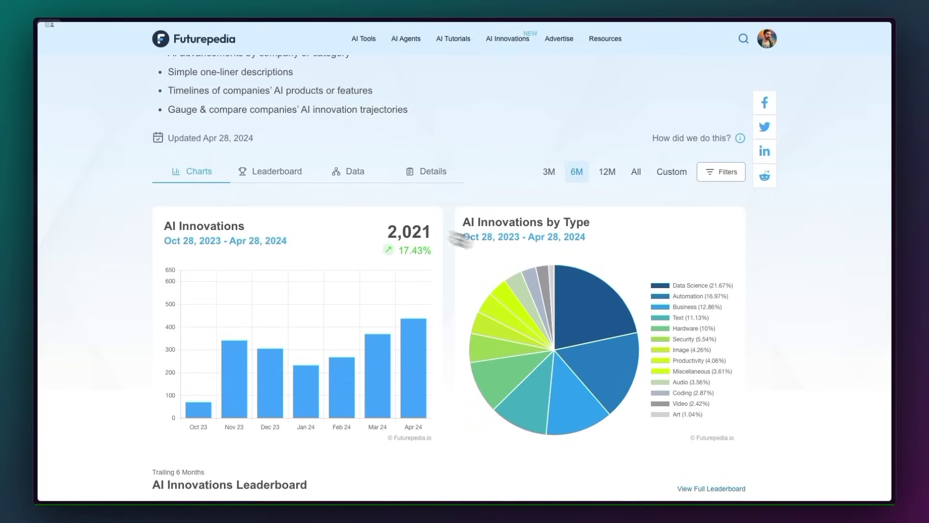
Look through the AI innovations table, then go to Resources > Our Newsletter.
{"action": "left_click", "coordinate": [295, 177]}
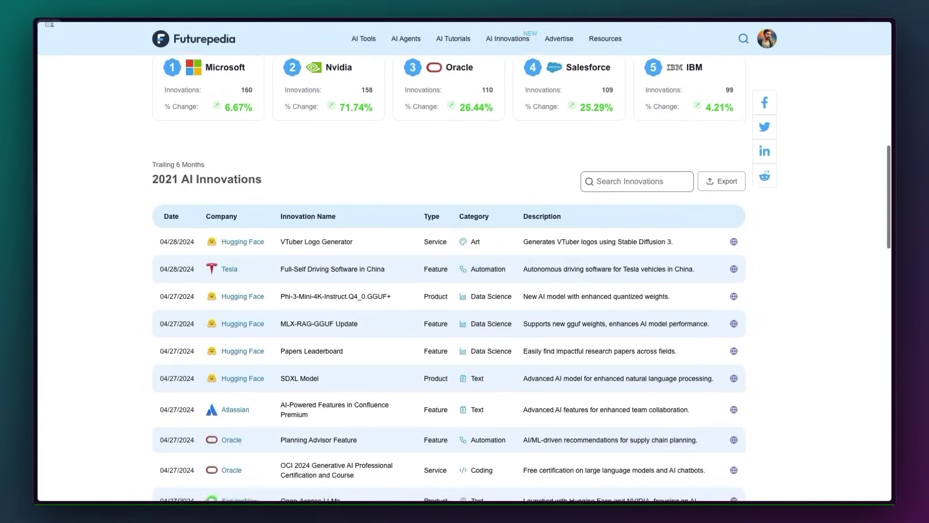
{"action": "scroll", "coordinate": [745, 234], "scroll_direction": "down", "scroll_amount": 5}
{"action": "scroll", "coordinate": [297, 183], "scroll_direction": "down", "scroll_amount": 7}
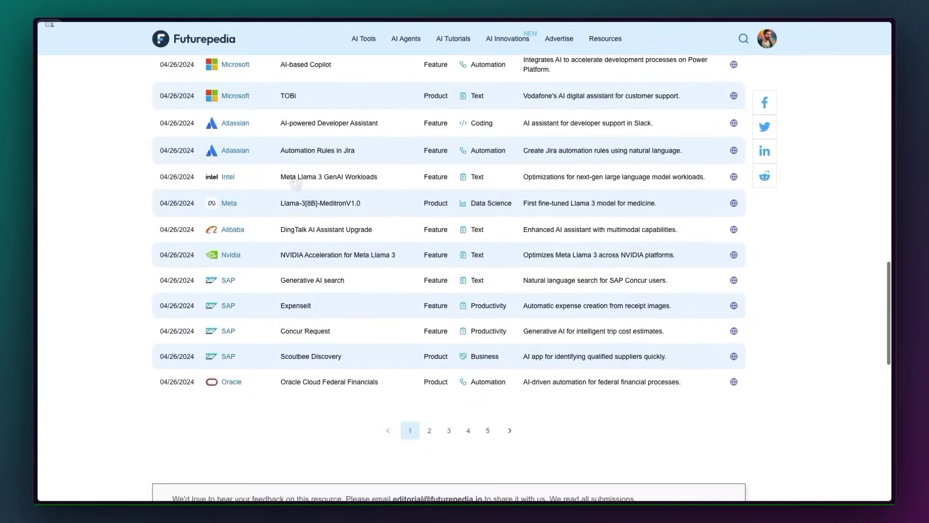
{"action": "scroll", "coordinate": [296, 183], "scroll_direction": "up", "scroll_amount": 15}
{"action": "scroll", "coordinate": [294, 184], "scroll_direction": "up", "scroll_amount": 7}
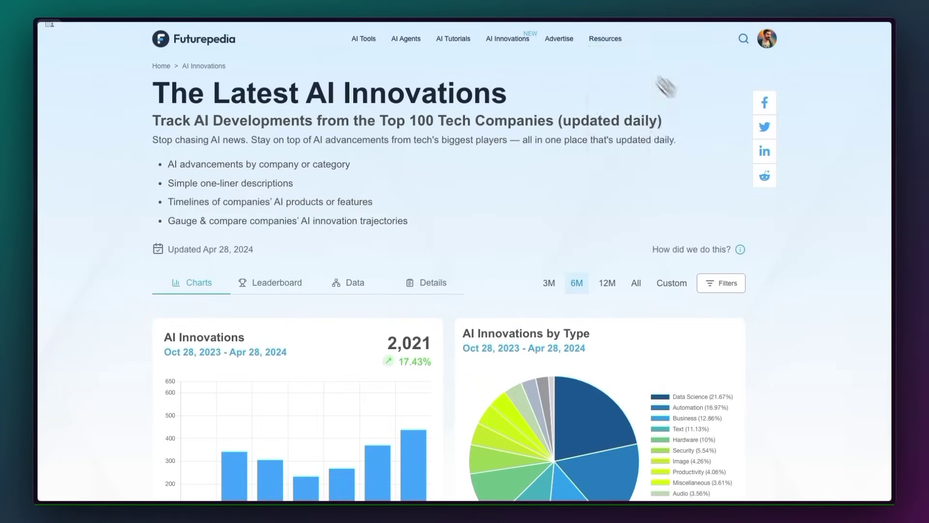
{"action": "mouse_move", "coordinate": [601, 35]}
{"action": "left_click", "coordinate": [612, 55]}
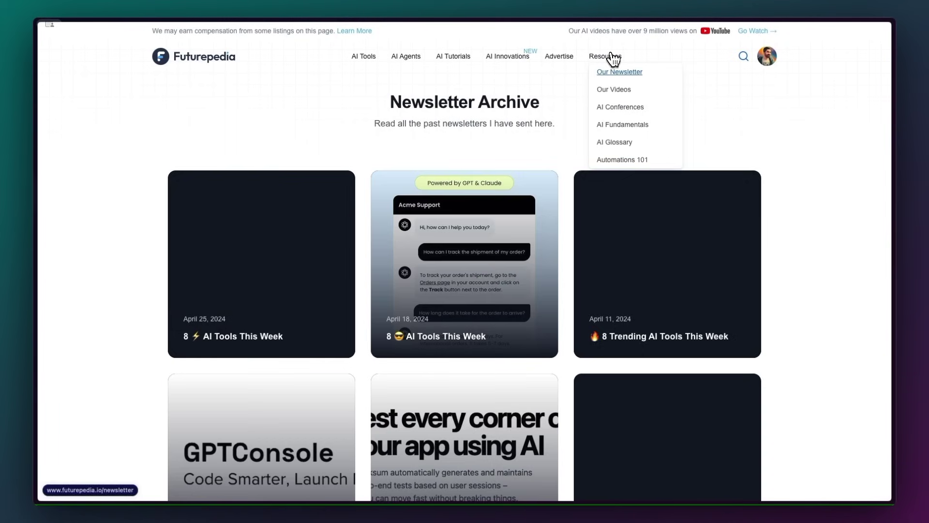